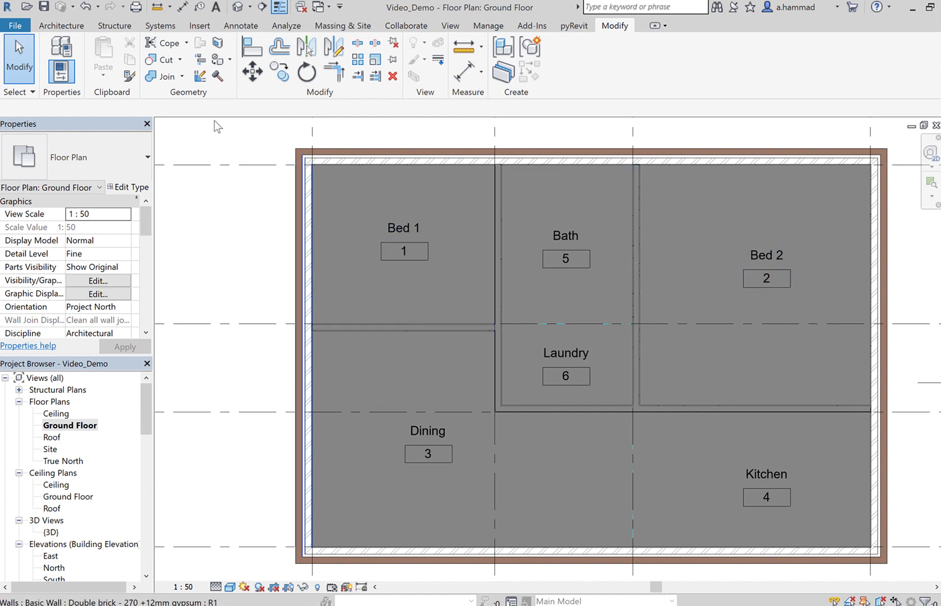
- Start an architectural floor and choose the Rectangle boundary tool
{"action": "left_click", "coordinate": [72, 26]}
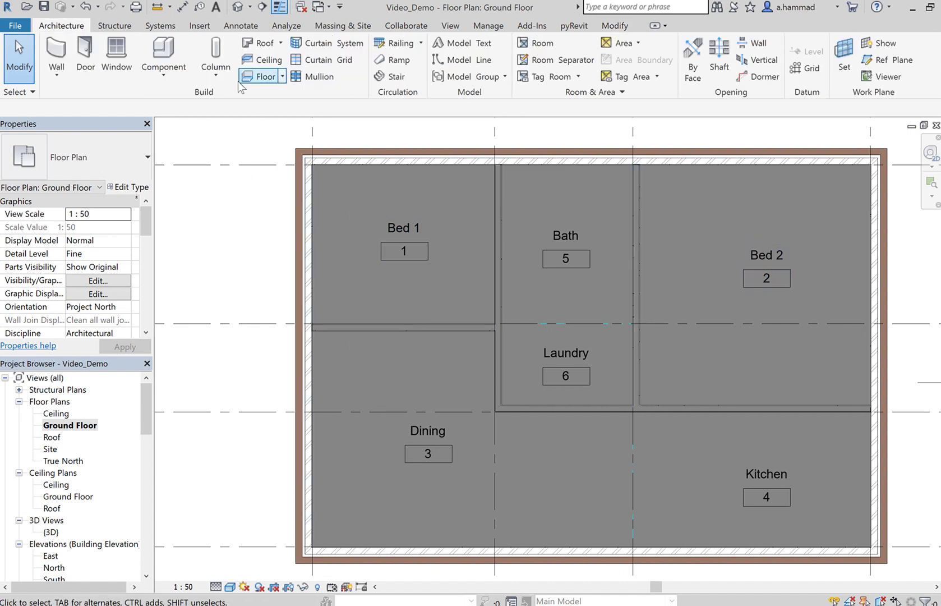
{"action": "left_click", "coordinate": [284, 81]}
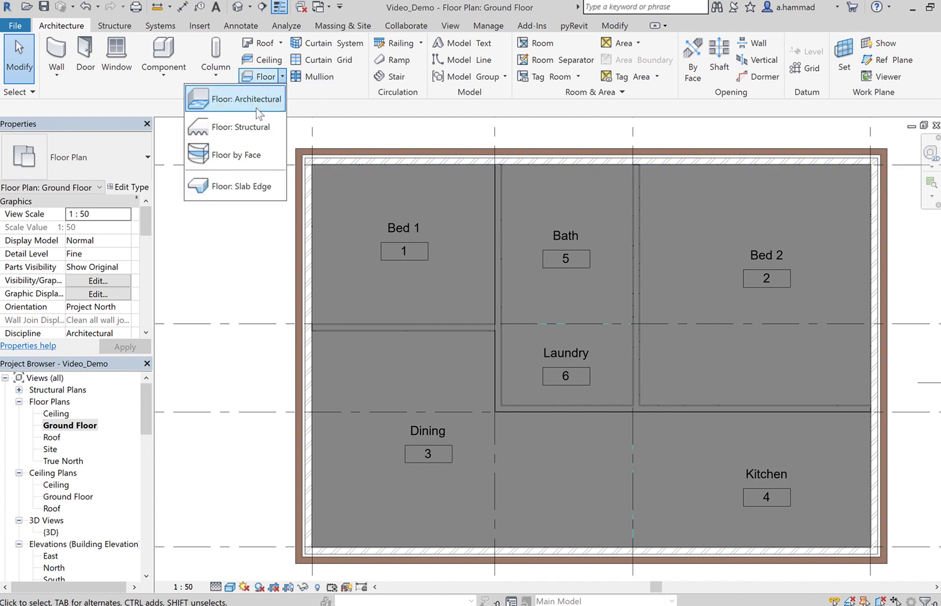
{"action": "left_click", "coordinate": [256, 112]}
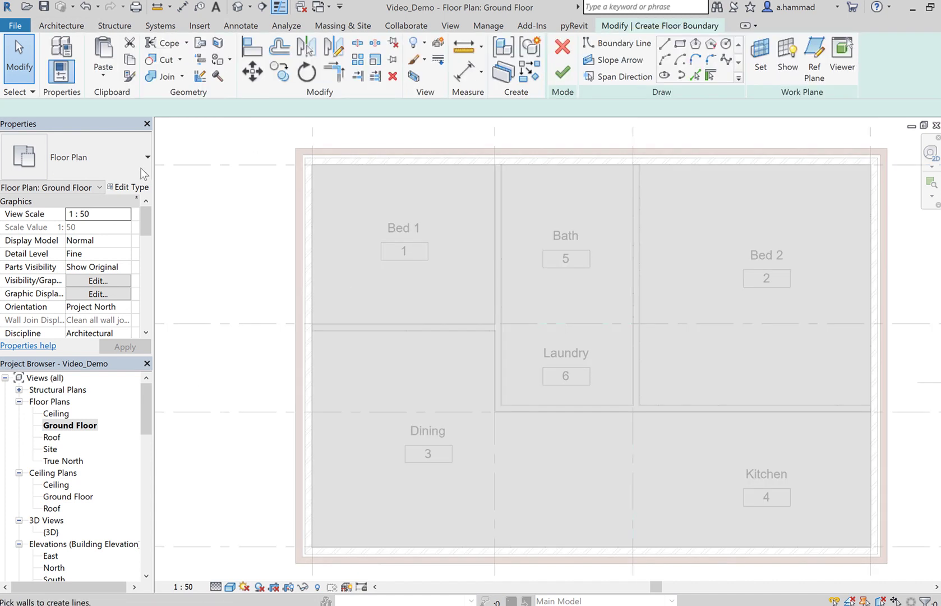
{"action": "left_click", "coordinate": [680, 44]}
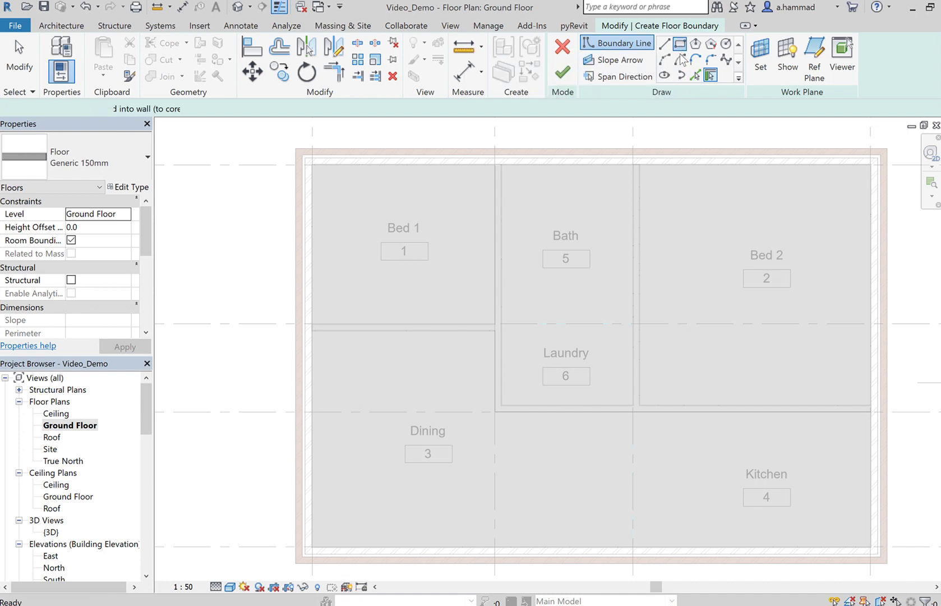
- Sketch the floor rectangle from Bed 1's top-left corner to the Kitchen's bottom-right corner
{"action": "scroll", "coordinate": [322, 175], "scroll_direction": "up", "scroll_amount": 5}
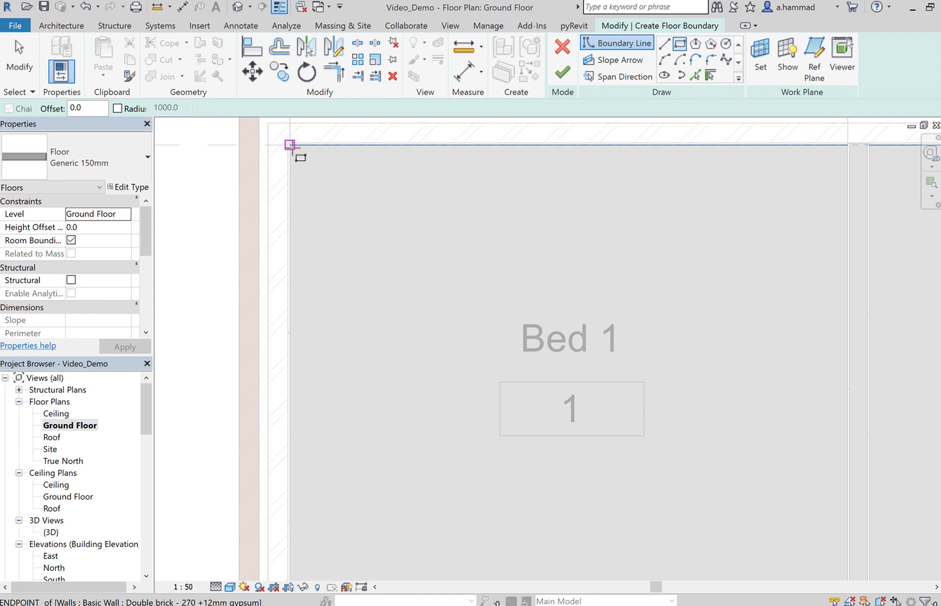
{"action": "left_click", "coordinate": [290, 145]}
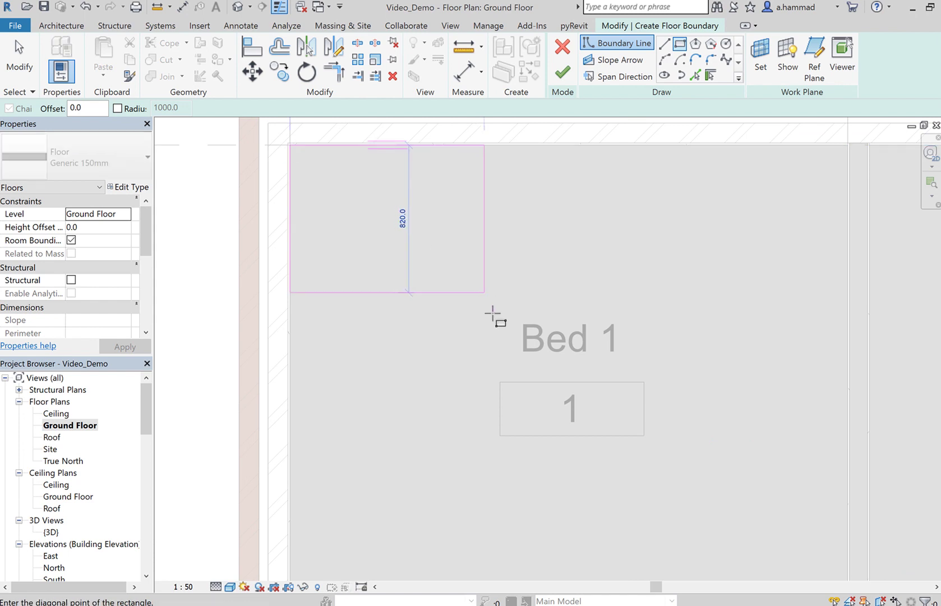
{"action": "scroll", "coordinate": [531, 322], "scroll_direction": "down", "scroll_amount": 4}
{"action": "mouse_move", "coordinate": [727, 391]}
{"action": "middle_mouse_down"}
{"action": "mouse_move", "coordinate": [559, 334]}
{"action": "mouse_move", "coordinate": [387, 257]}
{"action": "middle_mouse_up"}
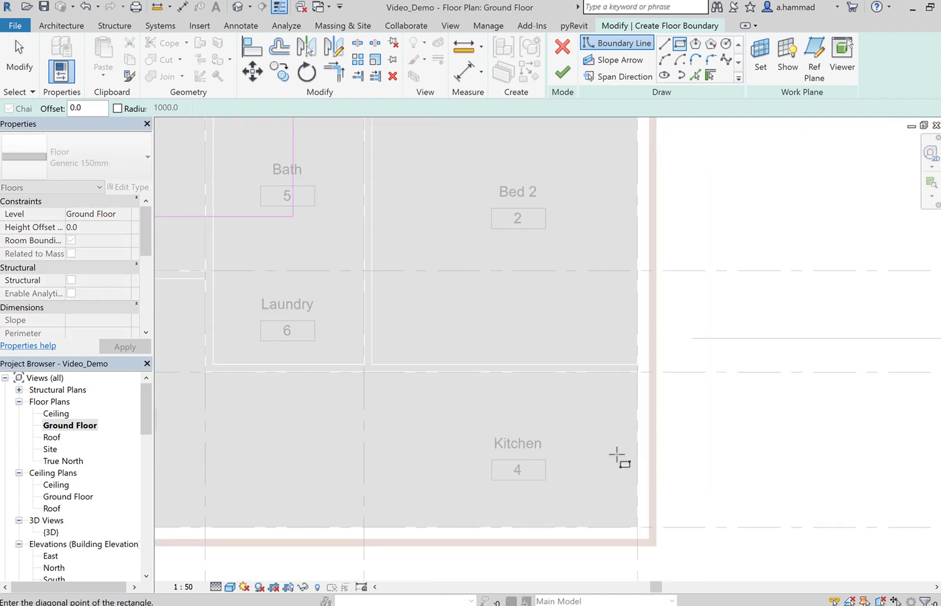
{"action": "scroll", "coordinate": [643, 538], "scroll_direction": "up", "scroll_amount": 1}
{"action": "scroll", "coordinate": [642, 537], "scroll_direction": "up", "scroll_amount": 3}
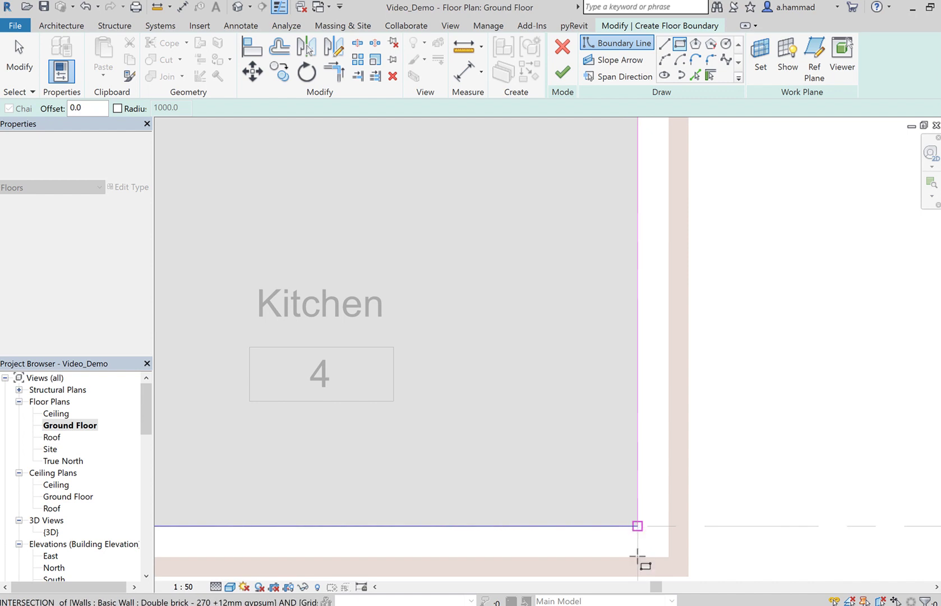
{"action": "left_click", "coordinate": [638, 528]}
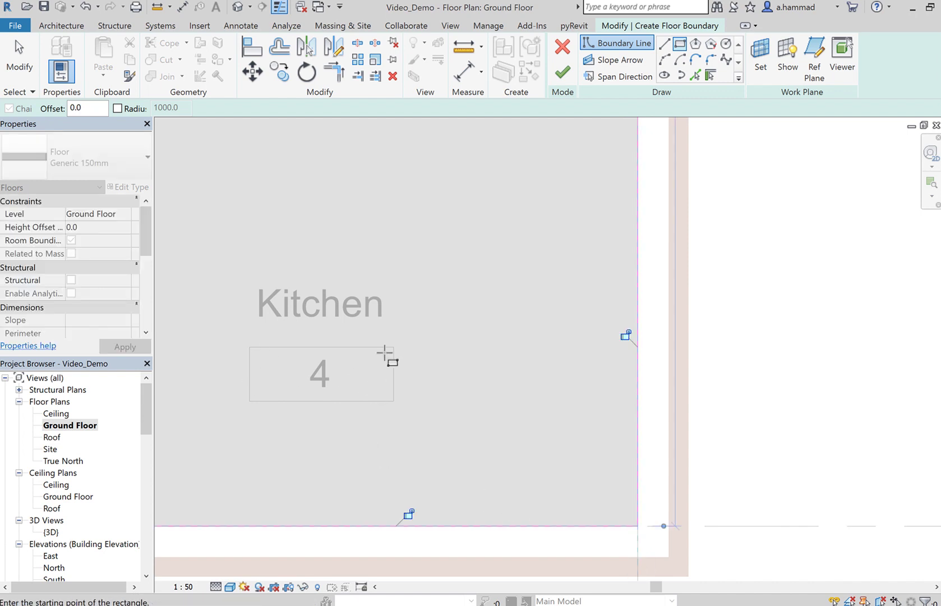
{"action": "scroll", "coordinate": [386, 267], "scroll_direction": "down", "scroll_amount": 4}
{"action": "middle_click_drag", "start_coordinate": [526, 297], "coordinate": [724, 342]}
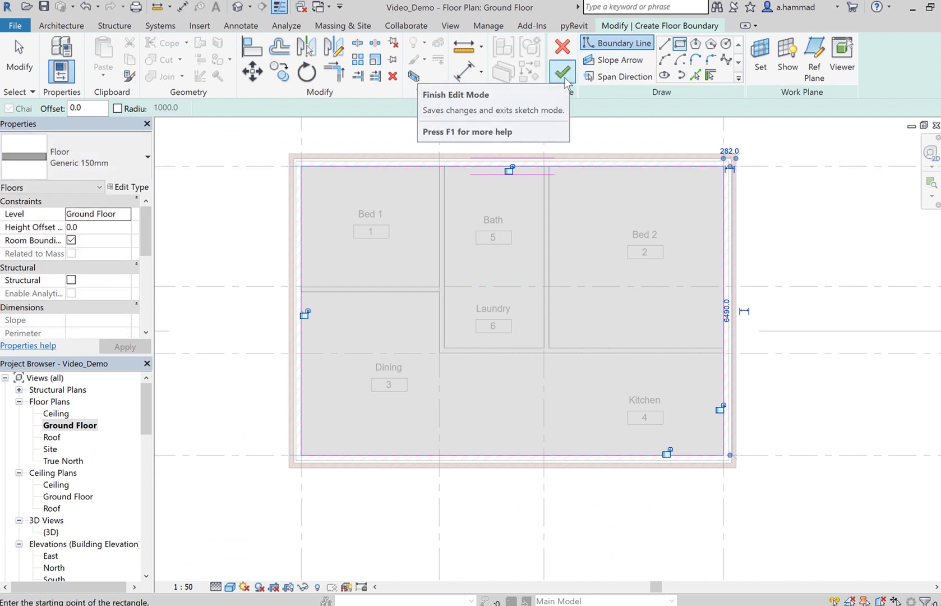
- Finish the floor sketch and set the floor's Height Offset to 300
{"action": "left_click", "coordinate": [565, 74]}
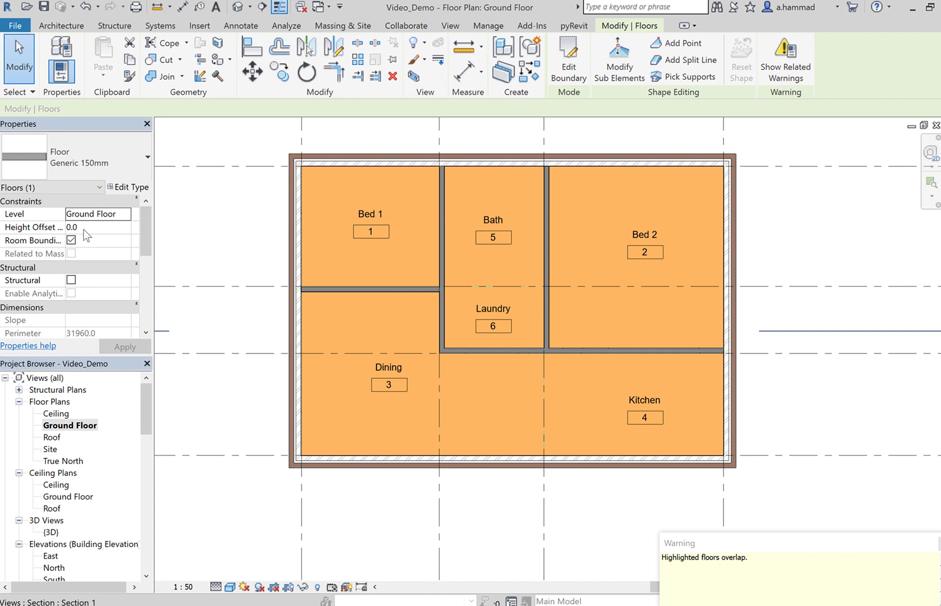
{"action": "left_click", "coordinate": [85, 228]}
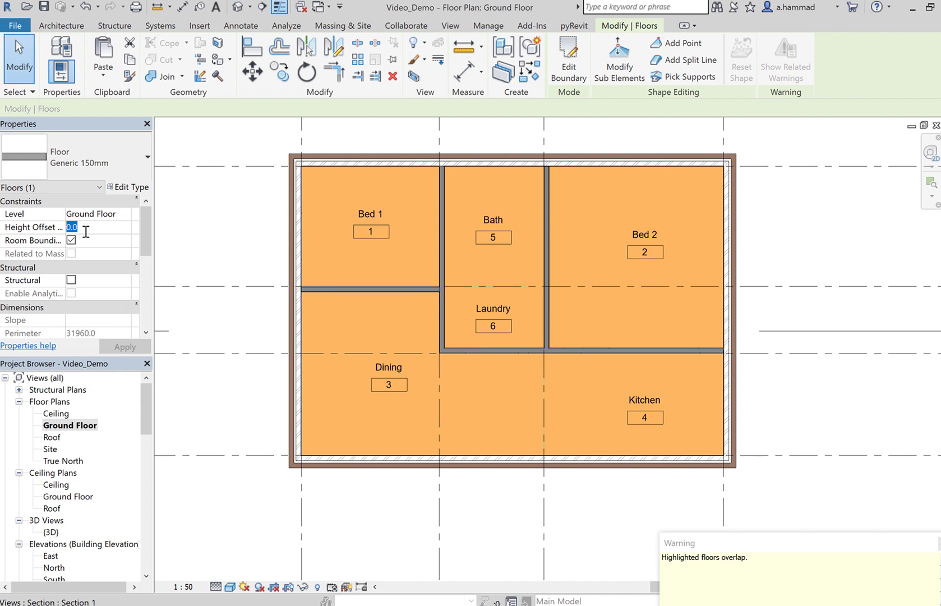
{"action": "type", "text": "300"}
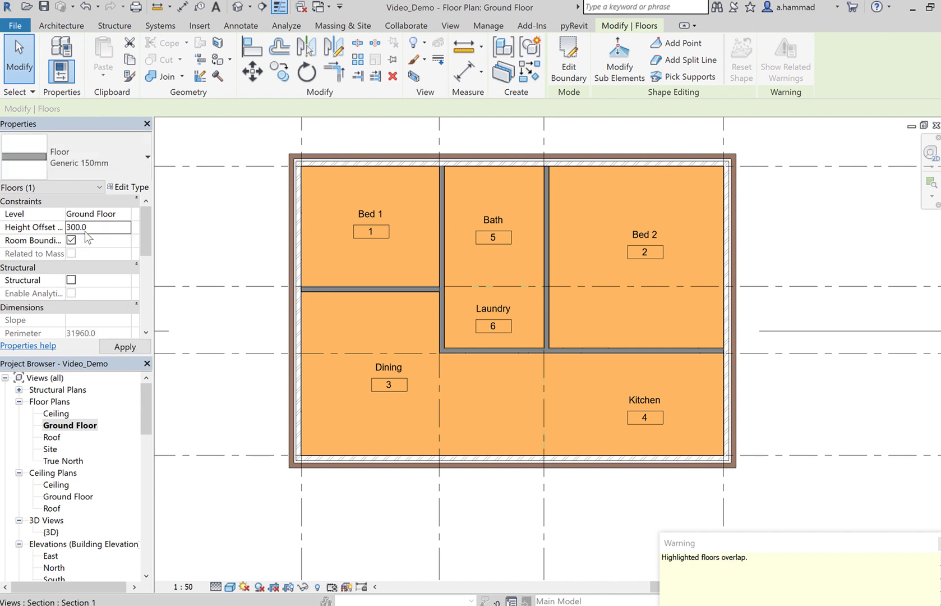
{"action": "left_click", "coordinate": [248, 238]}
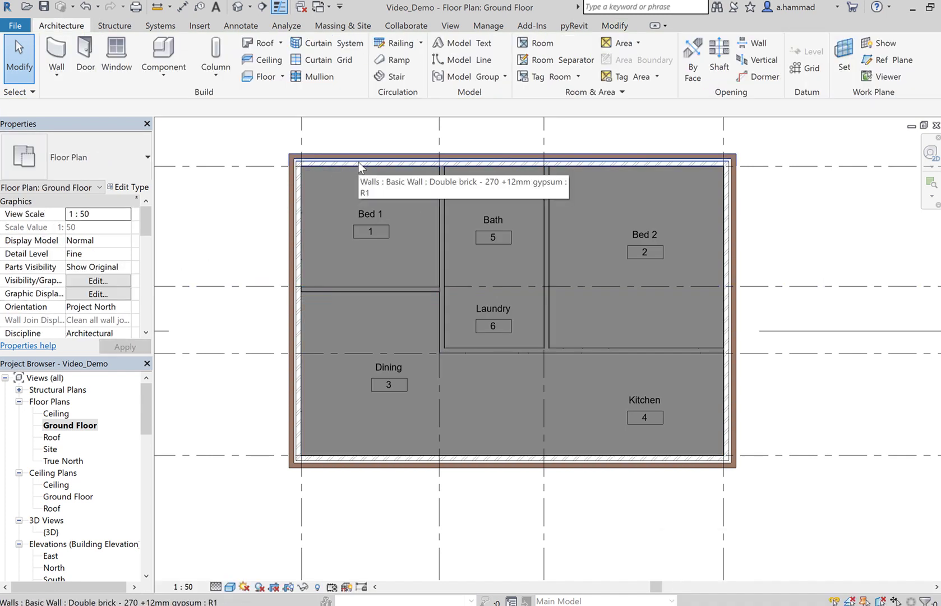
- Select the new floor by Tab-cycling past the overlapping elements
{"action": "key", "text": "Tab"}
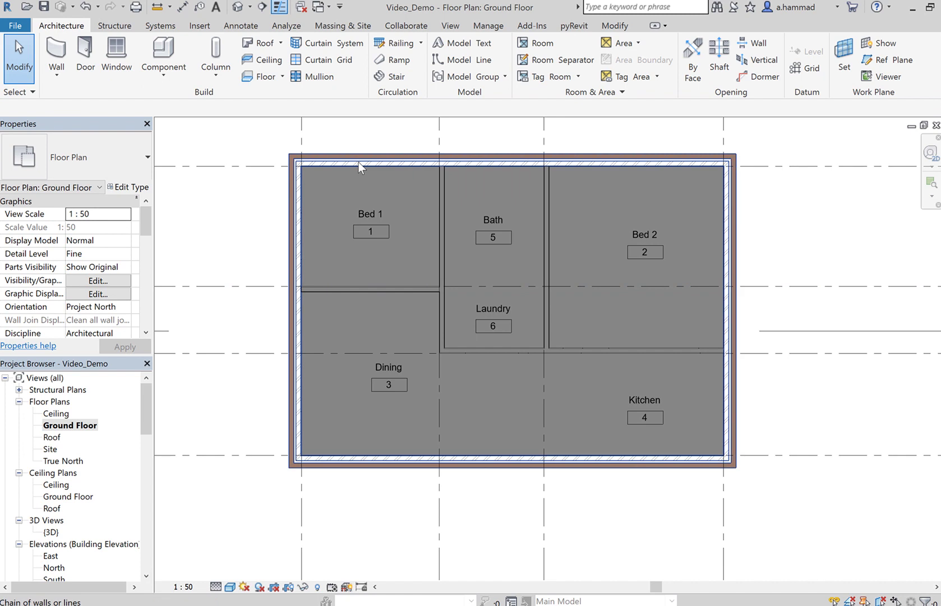
{"action": "key", "text": "Tab"}
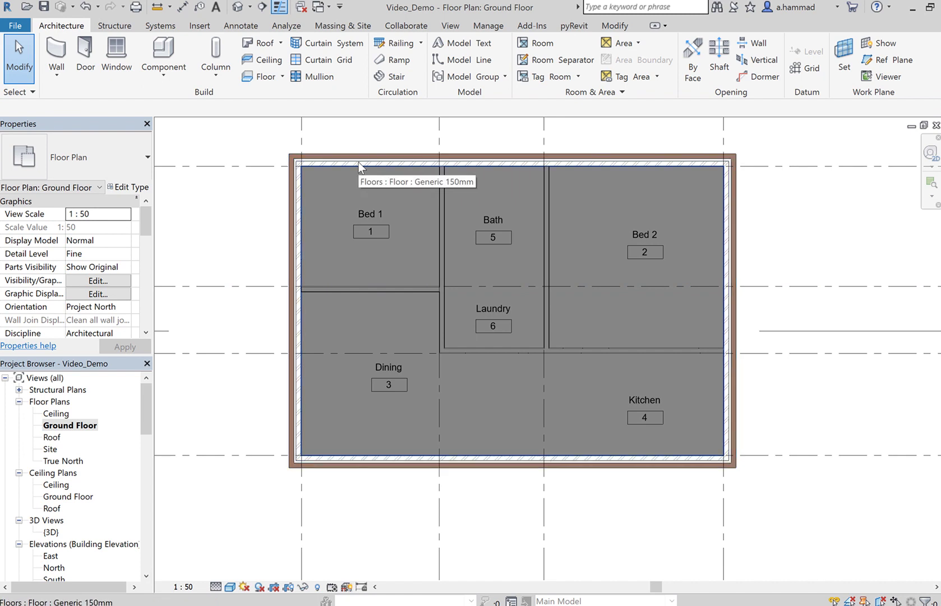
{"action": "left_click", "coordinate": [359, 166]}
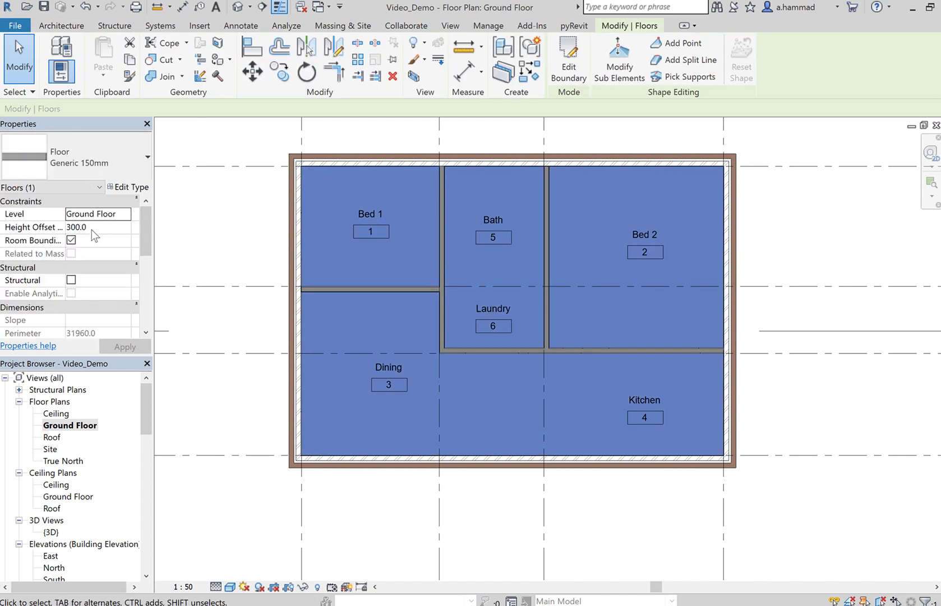
- Duplicate the floor type under the name Generic 20mm
{"action": "left_click", "coordinate": [140, 187]}
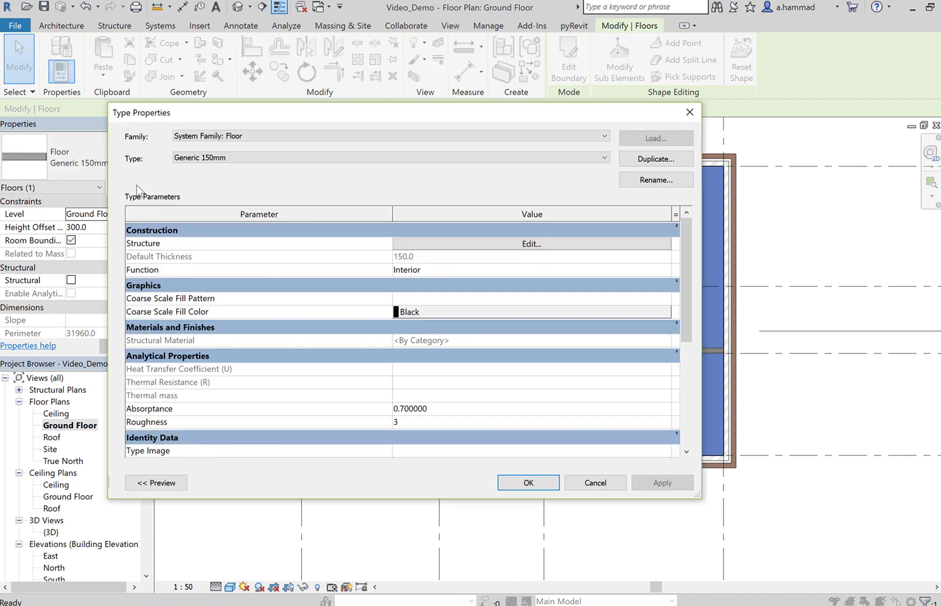
{"action": "left_click", "coordinate": [644, 160]}
{"action": "left_click", "coordinate": [420, 295]}
{"action": "left_click_drag", "start_coordinate": [421, 294], "coordinate": [379, 291]}
{"action": "type", "text": "00"}
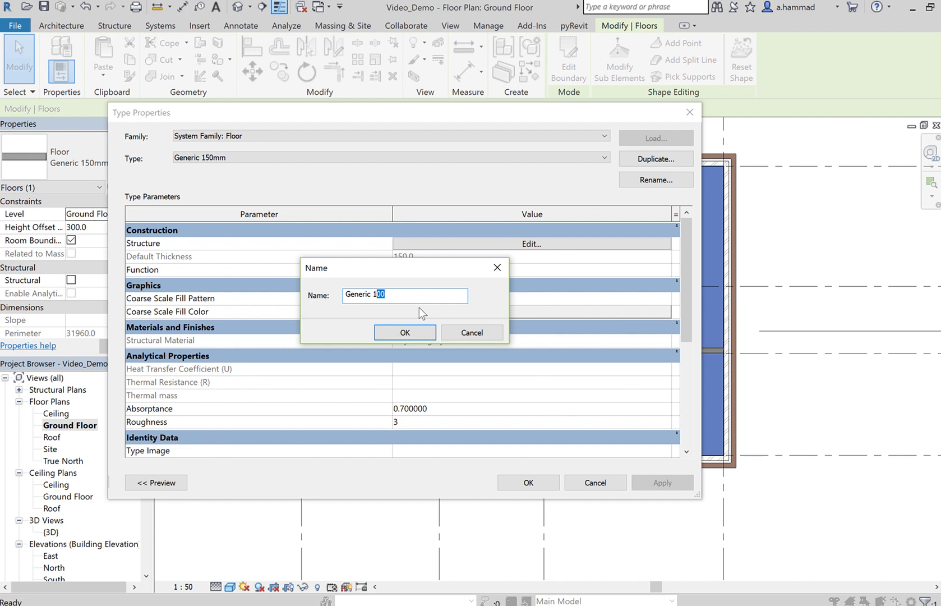
{"action": "key", "text": "BackSpace"}
{"action": "key", "text": "BackSpace"}
{"action": "type", "text": "20mm"}
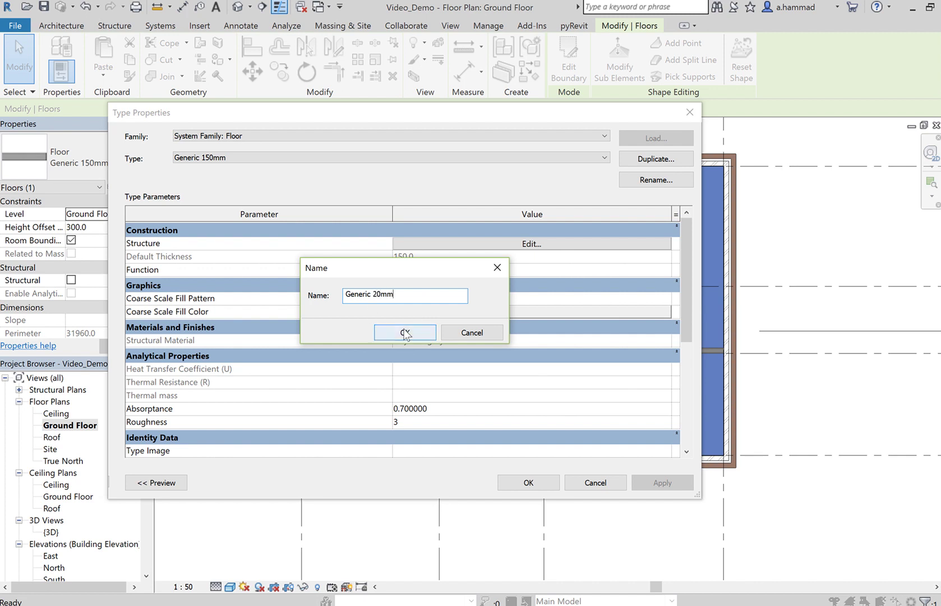
{"action": "left_click", "coordinate": [405, 331]}
- Set the structure layer thickness to 20 and apply the Generic 20mm type
{"action": "left_click", "coordinate": [505, 245]}
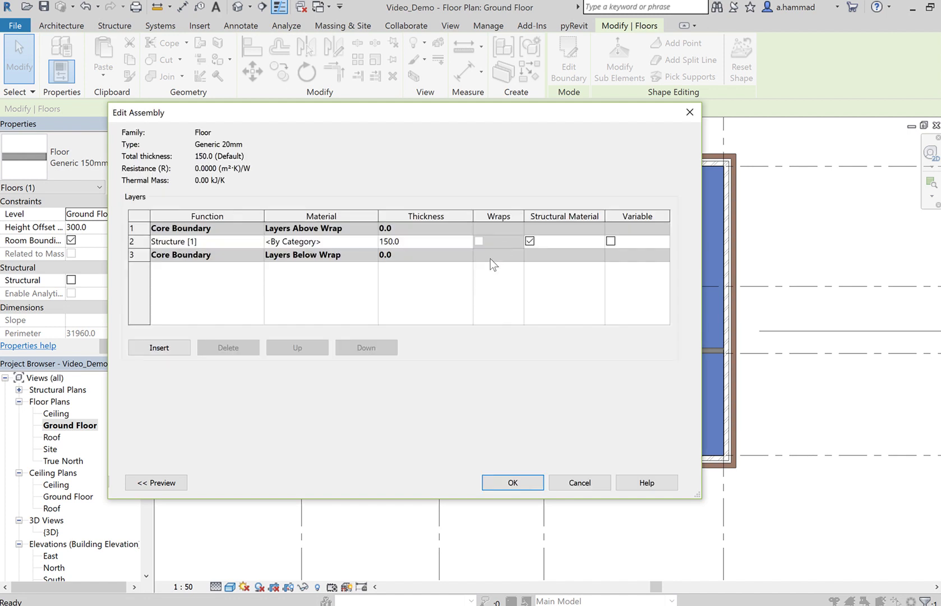
{"action": "left_click", "coordinate": [424, 242]}
{"action": "type", "text": "20"}
{"action": "left_click", "coordinate": [530, 478]}
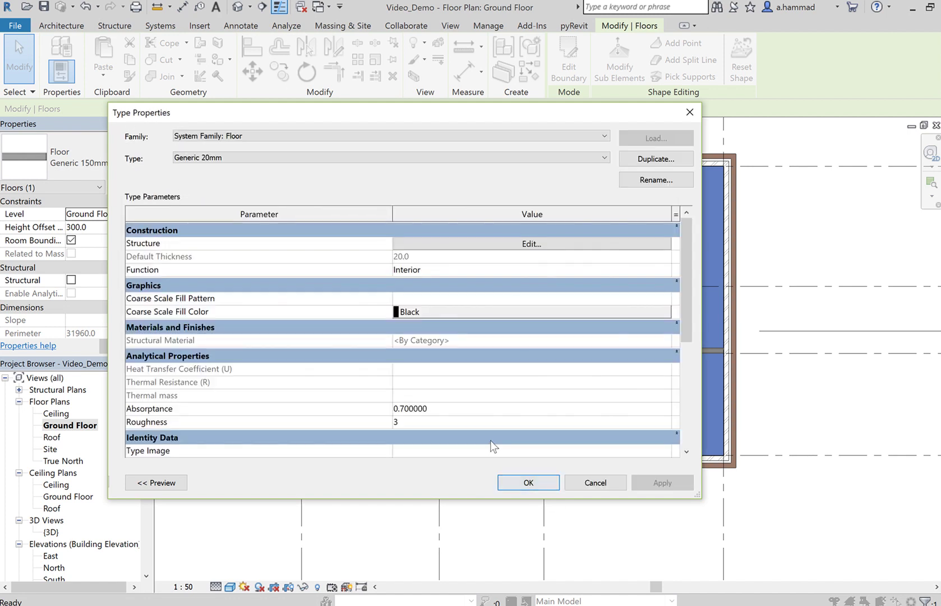
{"action": "left_click", "coordinate": [529, 483]}
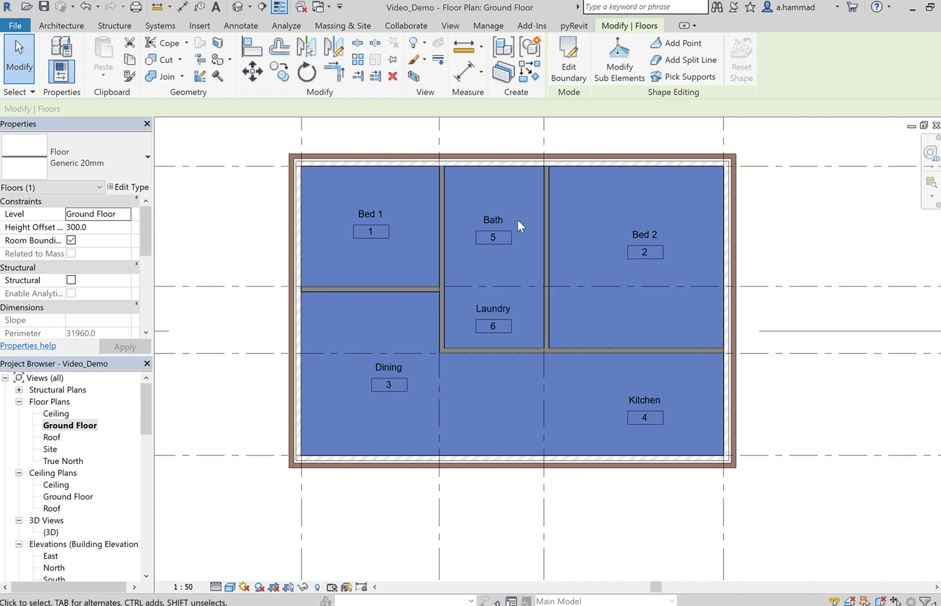
- Tab-select the Generic 20mm floor slab and pick its face with Split Face
{"action": "left_click", "coordinate": [849, 219]}
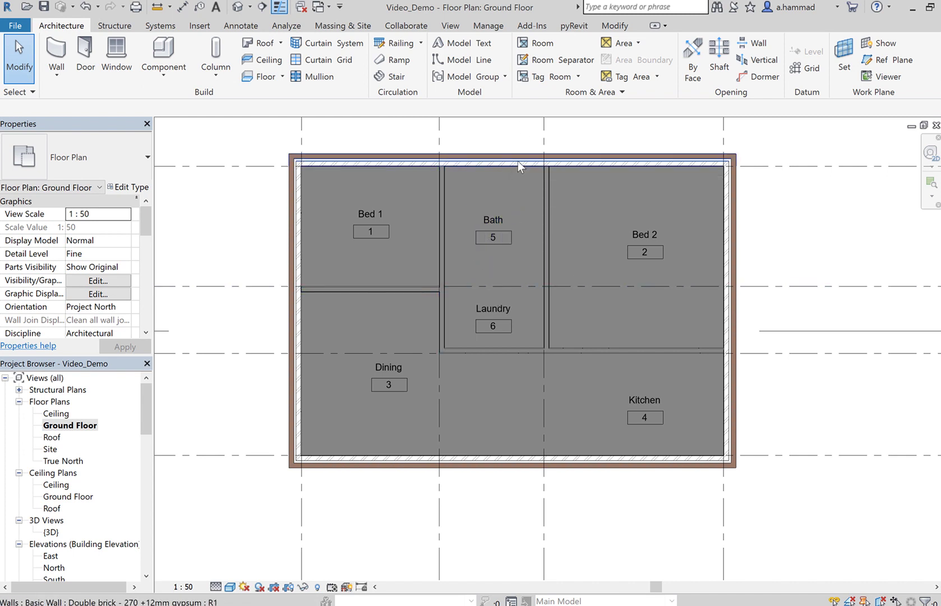
{"action": "key", "text": "Tab"}
{"action": "key", "text": "Tab"}
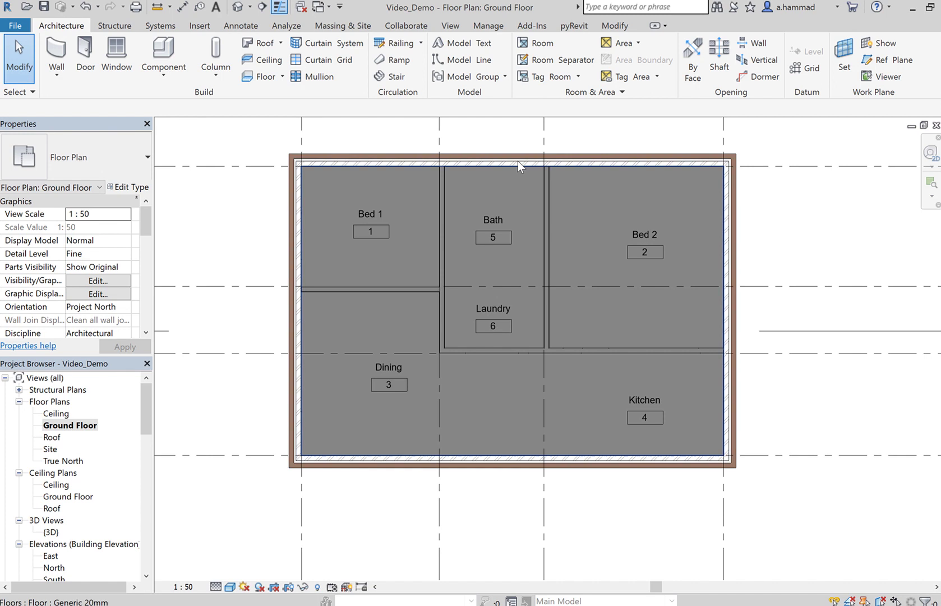
{"action": "left_click", "coordinate": [518, 161]}
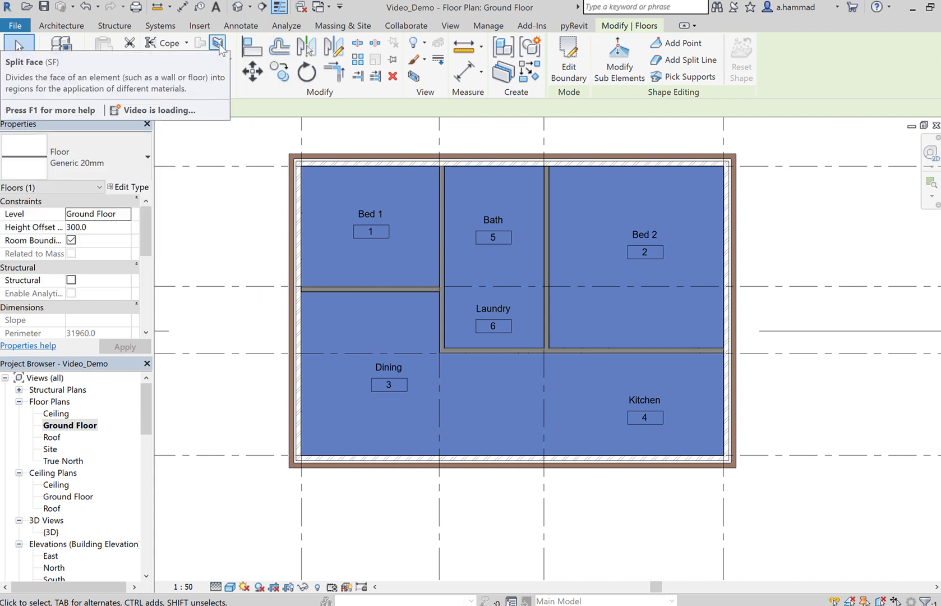
{"action": "left_click", "coordinate": [218, 44]}
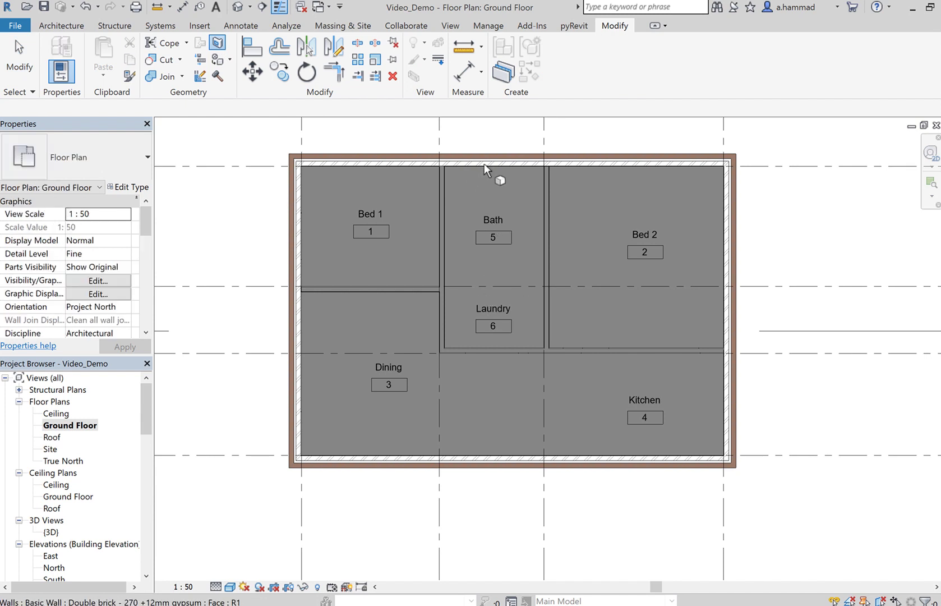
{"action": "scroll", "coordinate": [479, 168], "scroll_direction": "up", "scroll_amount": 3}
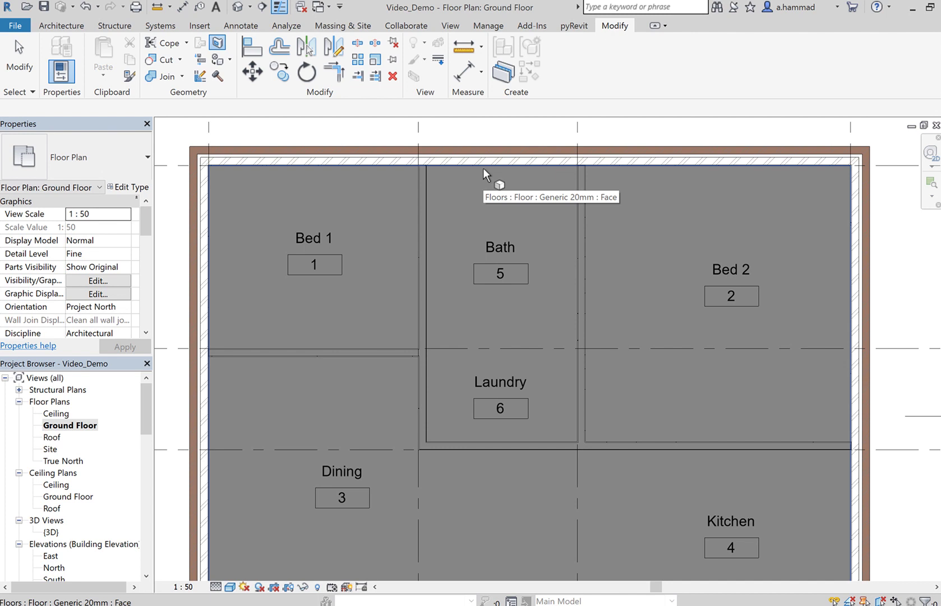
{"action": "left_click", "coordinate": [487, 176]}
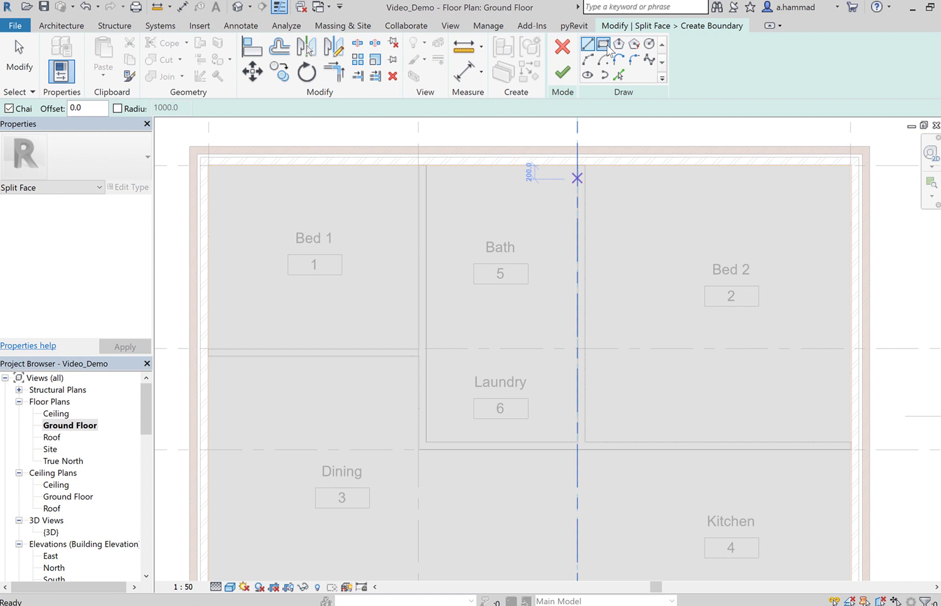
- Draw a rectangular boundary from the Bath wall corner to the grid intersection below Bath
{"action": "left_click", "coordinate": [604, 43]}
{"action": "scroll", "coordinate": [436, 180], "scroll_direction": "up", "scroll_amount": 4}
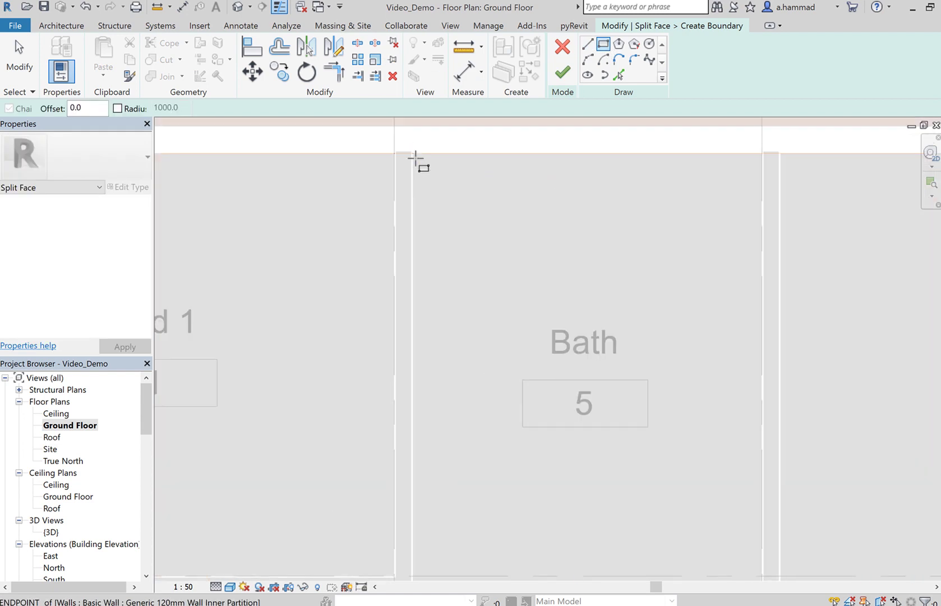
{"action": "scroll", "coordinate": [420, 162], "scroll_direction": "up", "scroll_amount": 3}
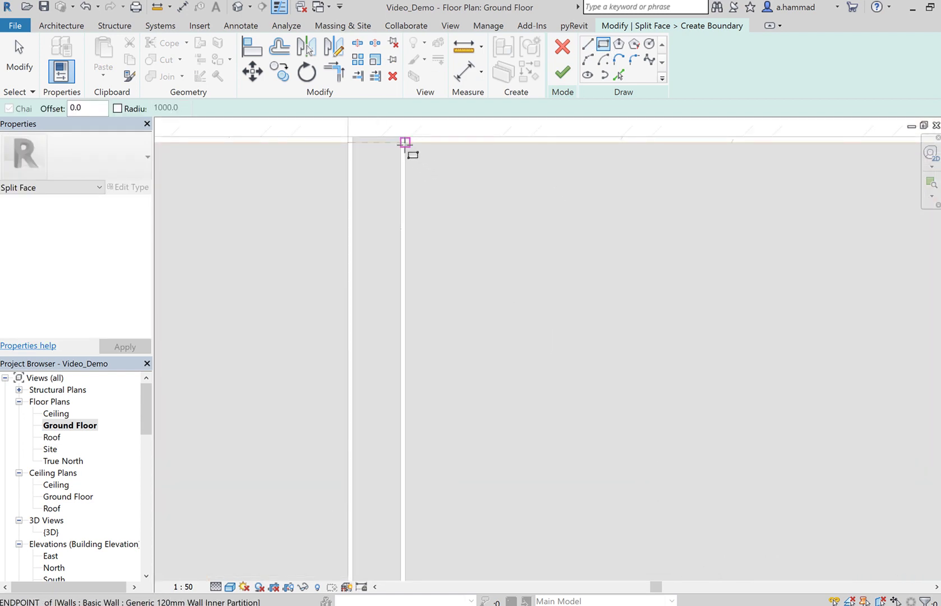
{"action": "left_click", "coordinate": [405, 142]}
{"action": "scroll", "coordinate": [687, 414], "scroll_direction": "down", "scroll_amount": 5}
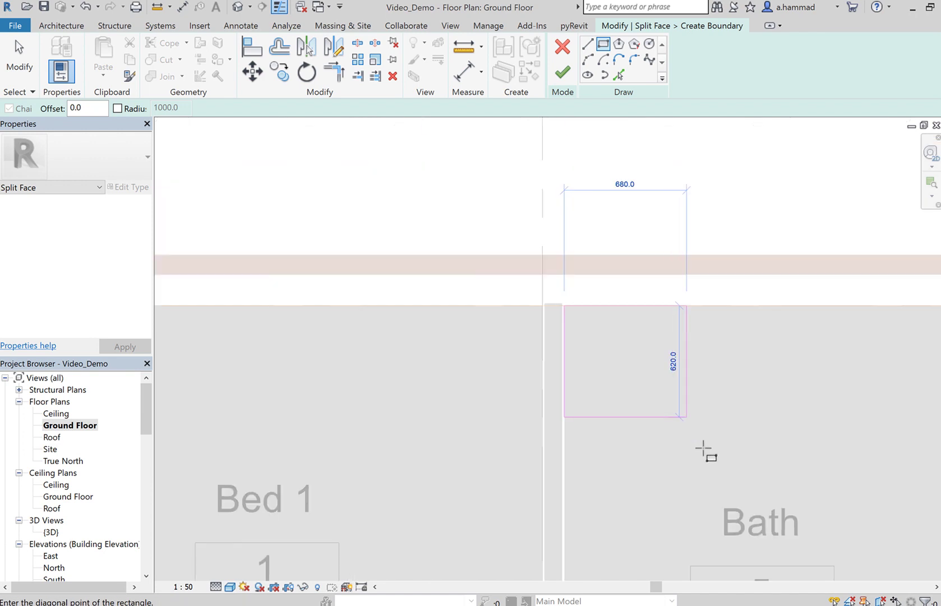
{"action": "left_click", "coordinate": [659, 412]}
{"action": "middle_click_drag", "start_coordinate": [590, 359], "coordinate": [423, 126]}
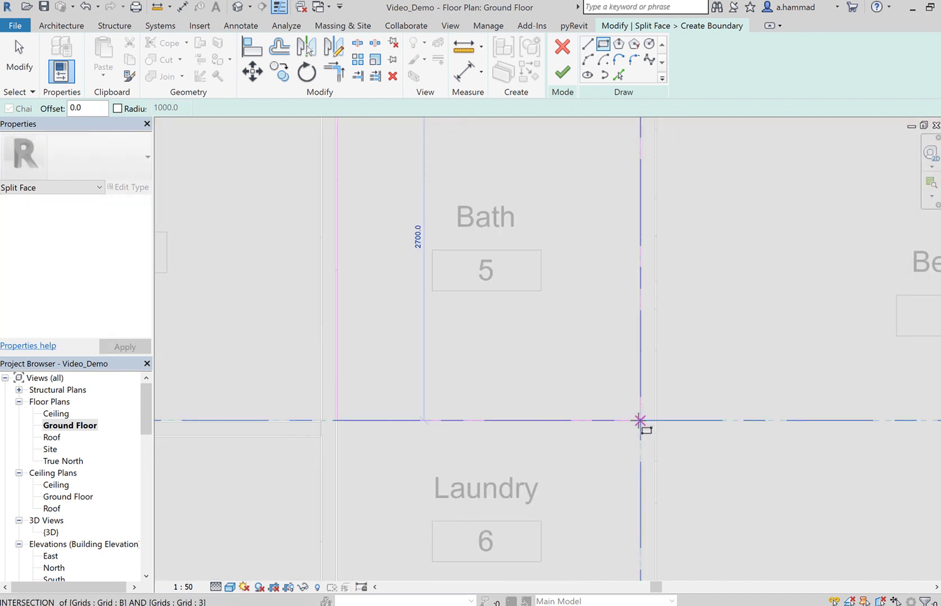
{"action": "left_click", "coordinate": [640, 420]}
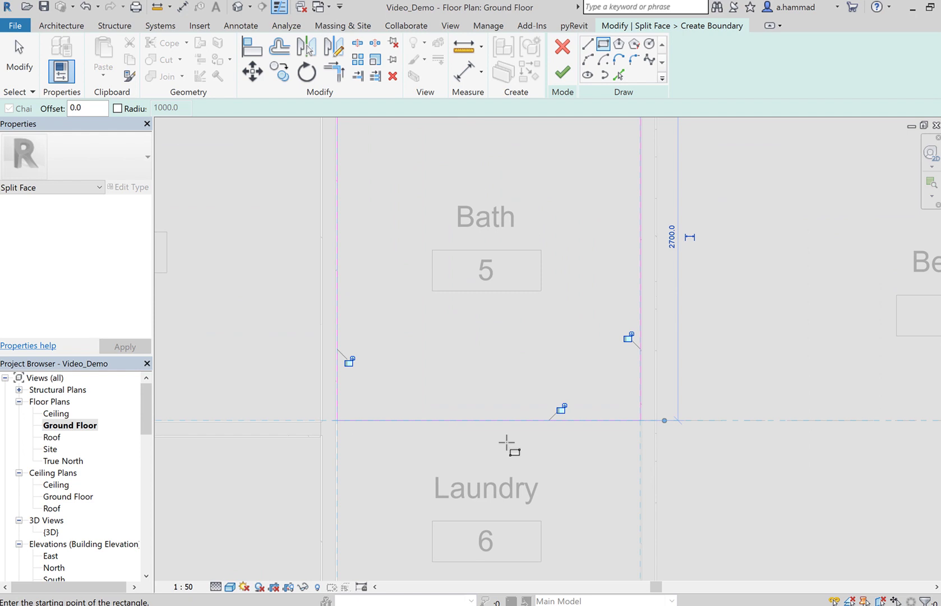
- Finish the split-face sketch and Tab-cycle to the Bath floor region
{"action": "left_click", "coordinate": [562, 73]}
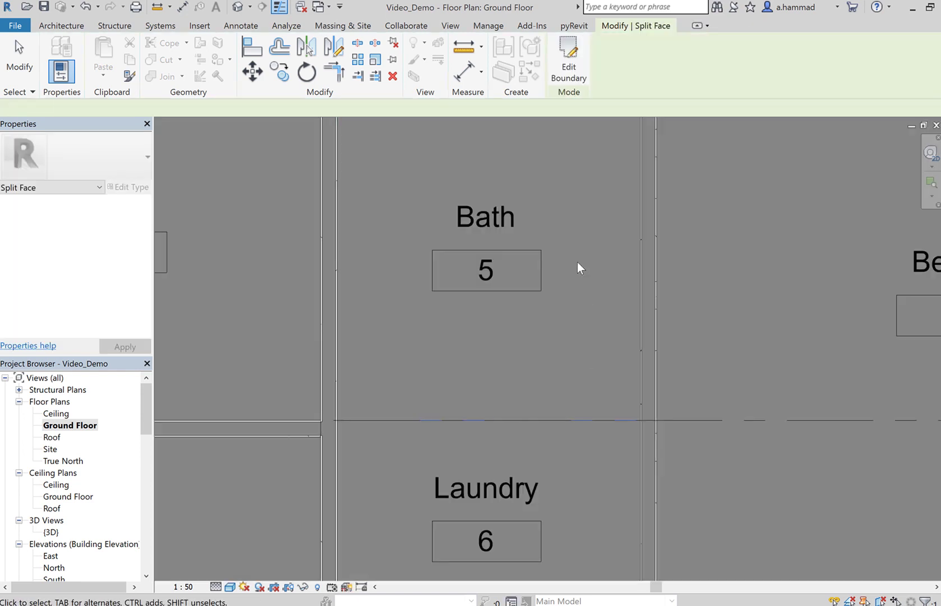
{"action": "scroll", "coordinate": [578, 268], "scroll_direction": "down", "scroll_amount": 2}
{"action": "middle_click_drag", "start_coordinate": [579, 258], "coordinate": [576, 426]}
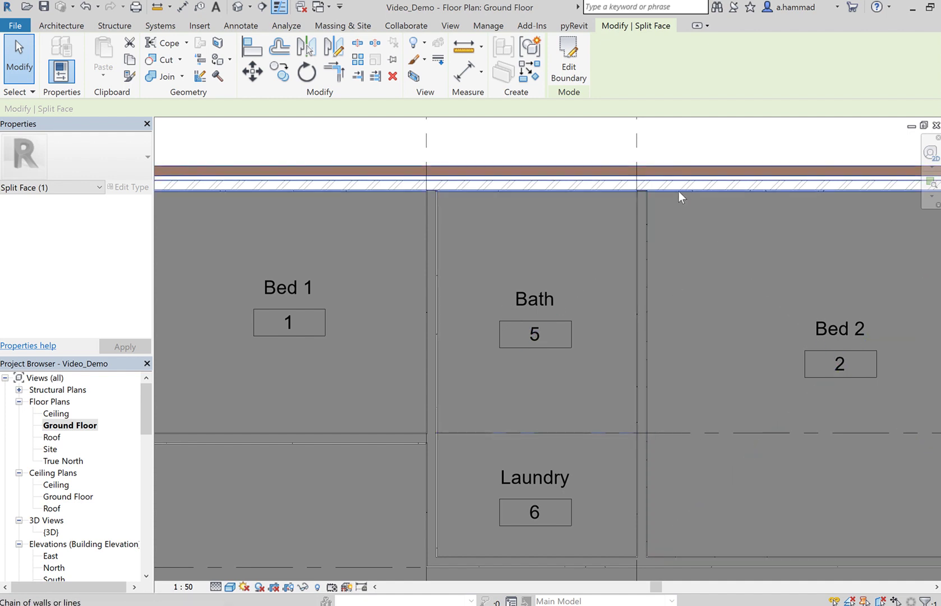
{"action": "key", "text": "Tab"}
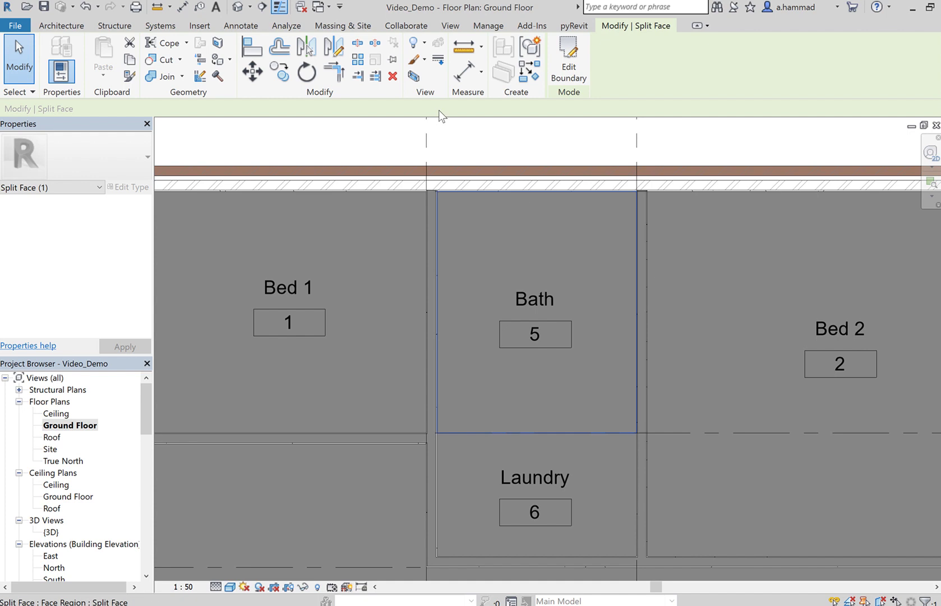
- Duplicate the Bath 600 x 600 material and rename the copy Bath 400 x 400
{"action": "left_click", "coordinate": [488, 28]}
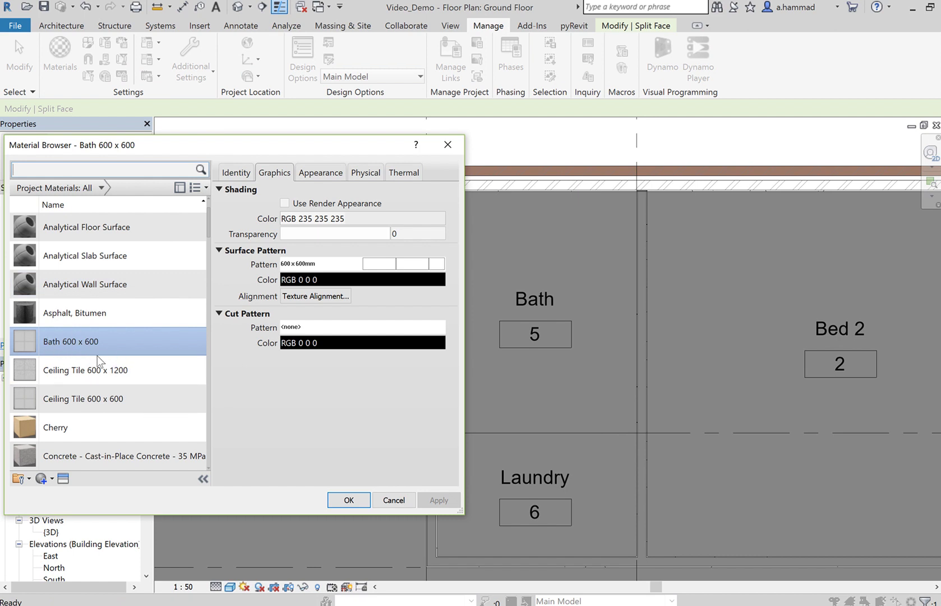
{"action": "right_click", "coordinate": [119, 345]}
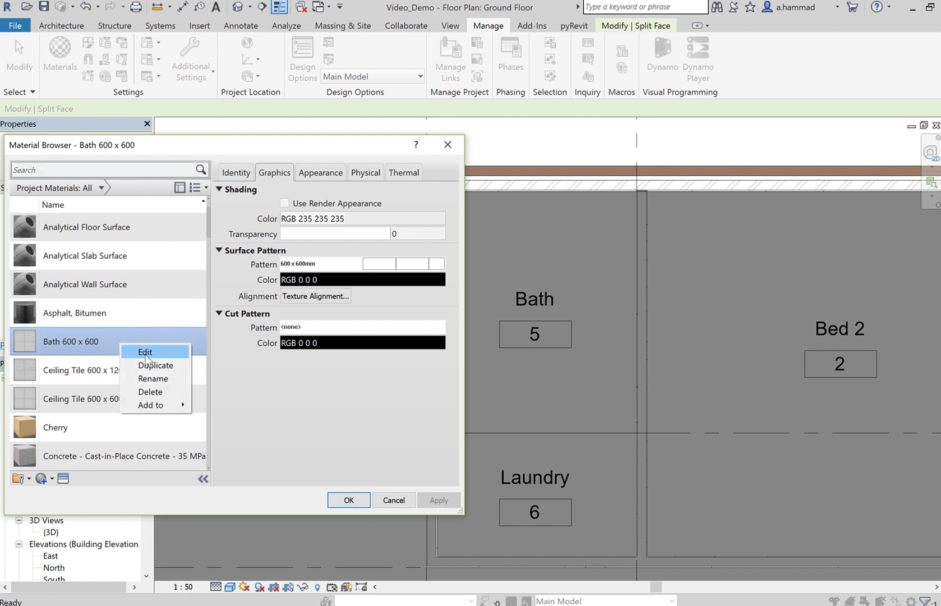
{"action": "left_click", "coordinate": [158, 363]}
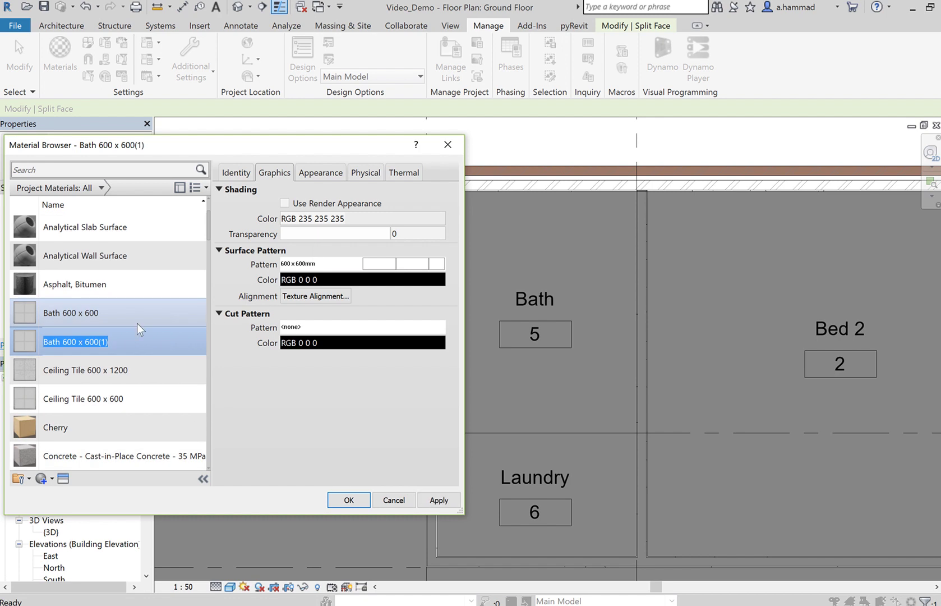
{"action": "left_click", "coordinate": [125, 337]}
{"action": "left_click_drag", "start_coordinate": [109, 341], "coordinate": [101, 343]}
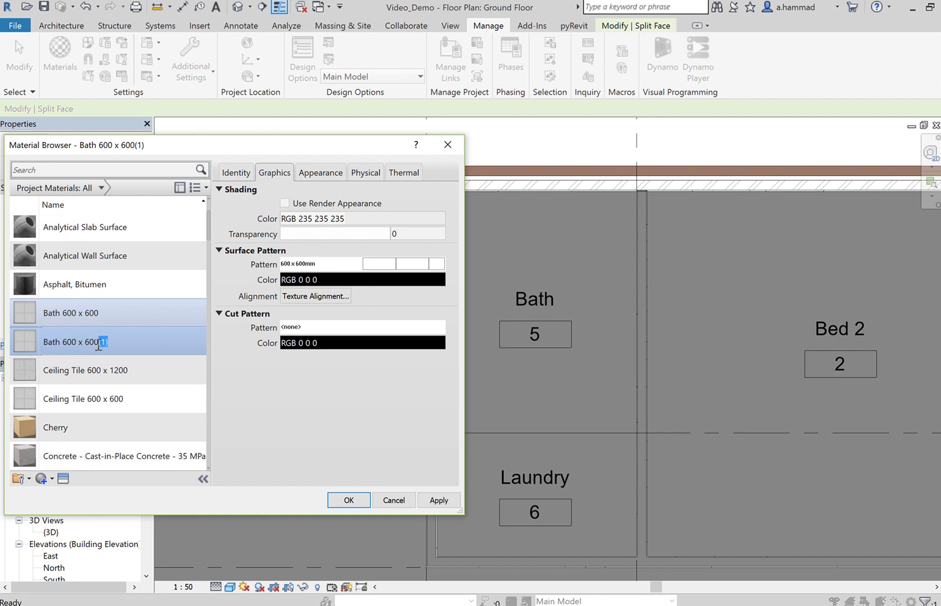
{"action": "left_click", "coordinate": [68, 344]}
{"action": "key", "text": "BackSpace"}
{"action": "type", "text": "4"}
- Create a 400 x 400mm pattern from 600 x 600mm and assign it as the surface pattern
{"action": "left_click", "coordinate": [398, 267]}
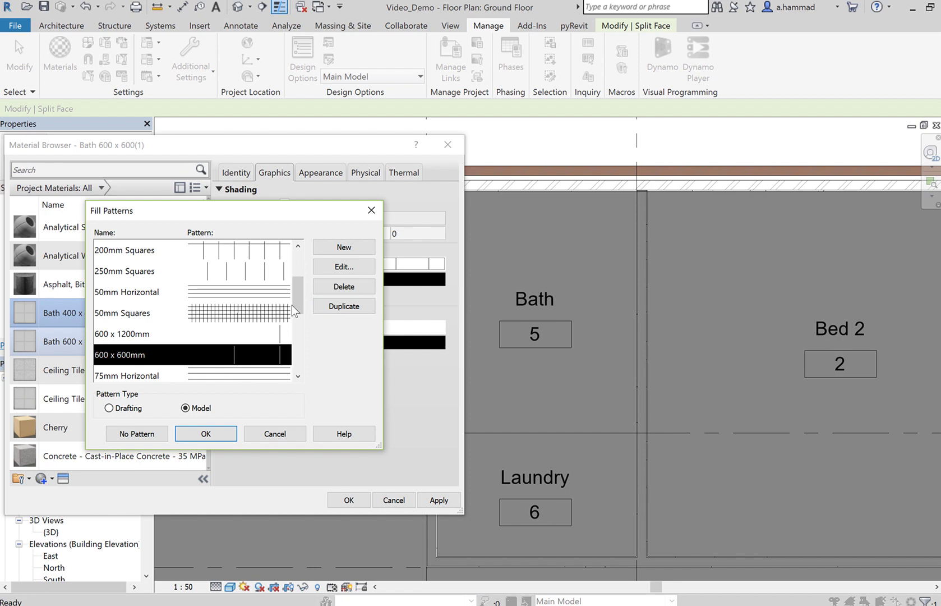
{"action": "left_click_drag", "start_coordinate": [298, 294], "coordinate": [298, 300]}
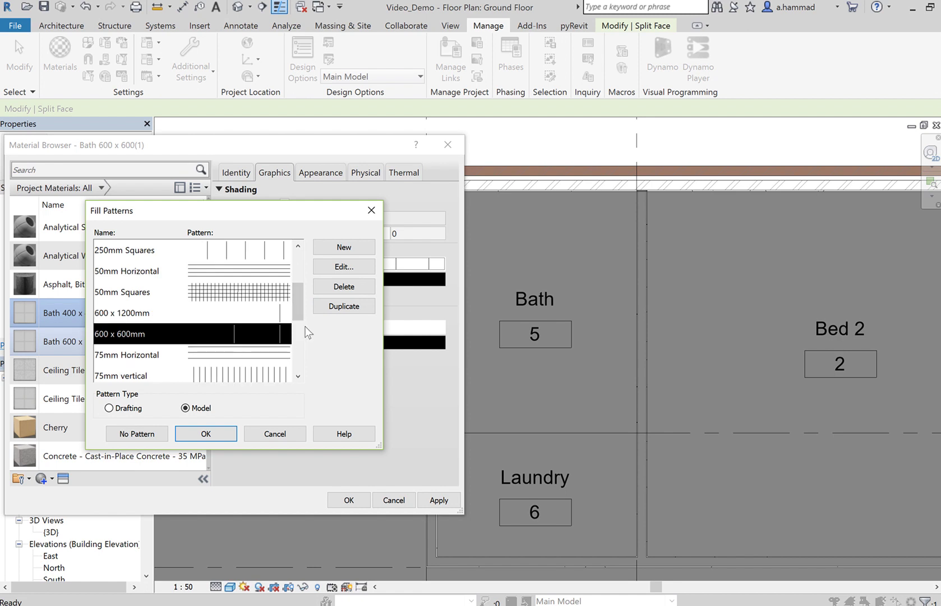
{"action": "left_click", "coordinate": [344, 306]}
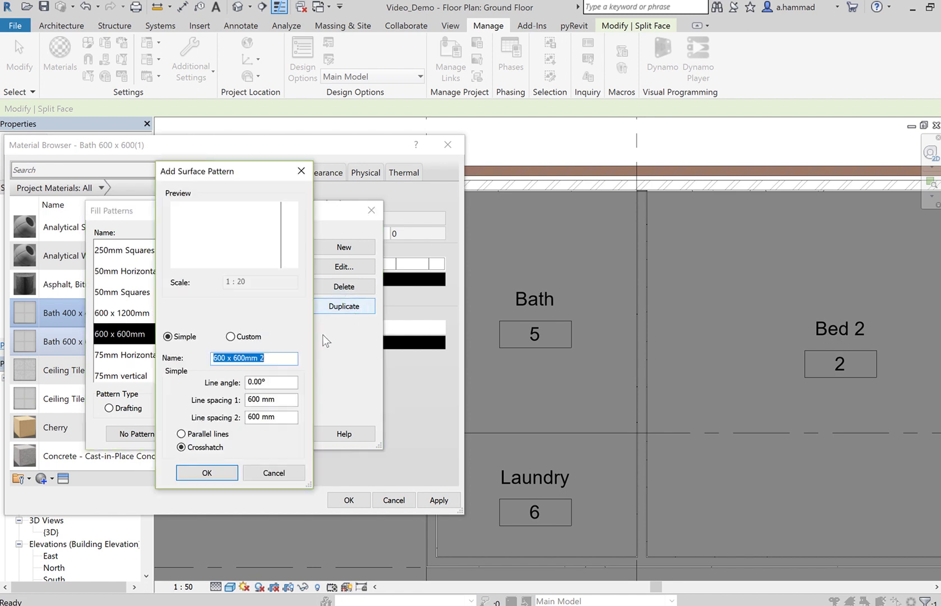
{"action": "left_click", "coordinate": [271, 358]}
{"action": "left_click", "coordinate": [225, 358]}
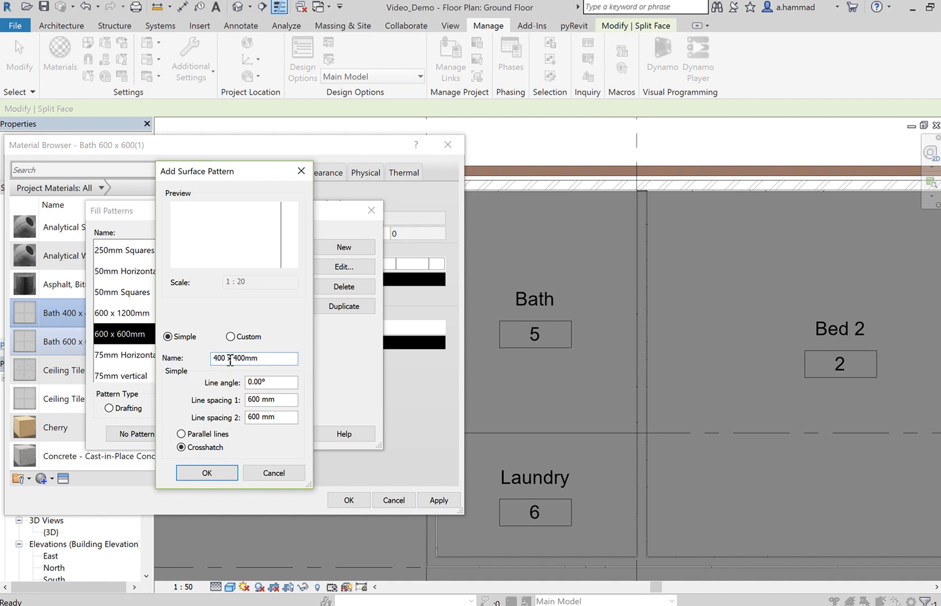
{"action": "left_click", "coordinate": [256, 400]}
{"action": "type", "text": "4"}
{"action": "left_click", "coordinate": [206, 473]}
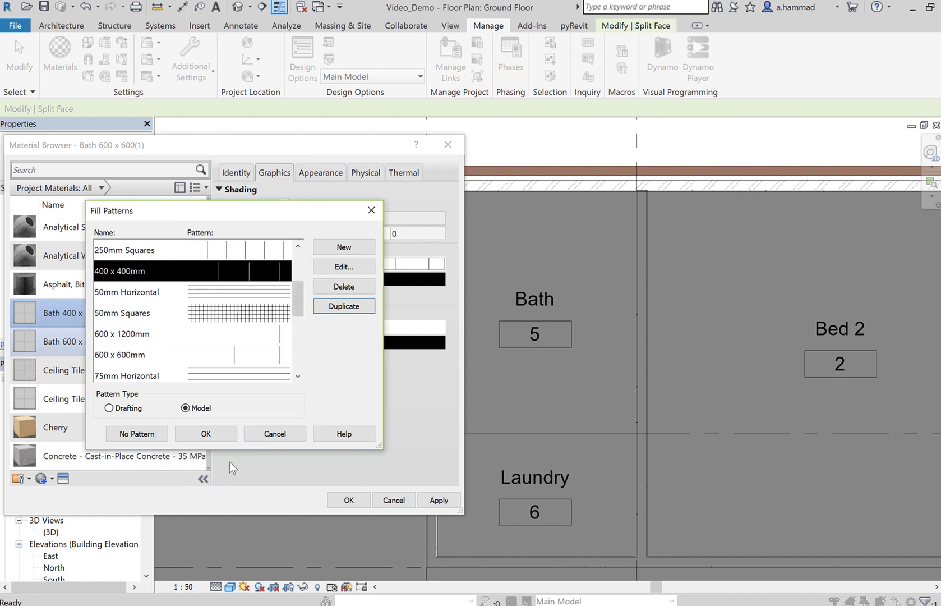
{"action": "left_click", "coordinate": [206, 434]}
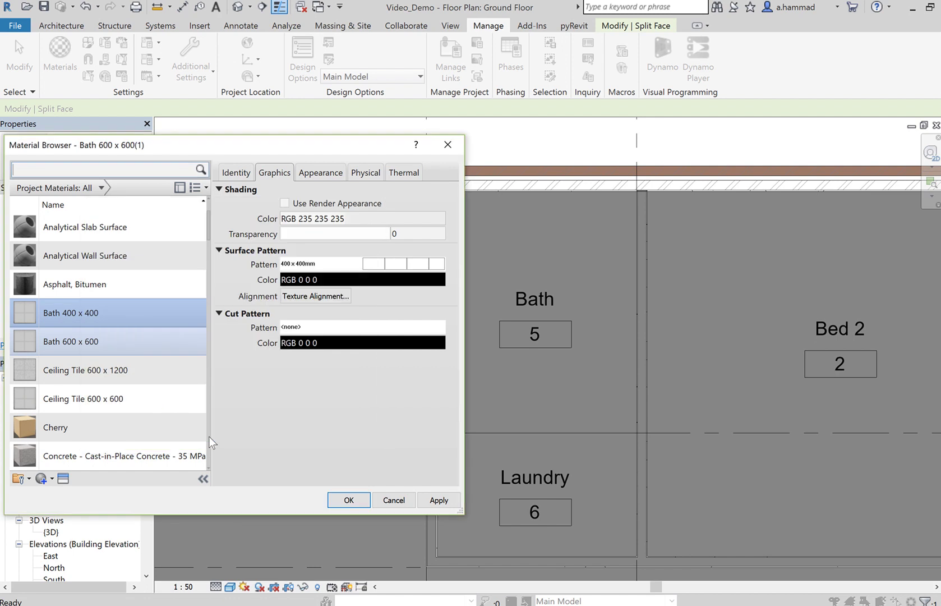
{"action": "left_click", "coordinate": [444, 500]}
{"action": "left_click", "coordinate": [353, 500]}
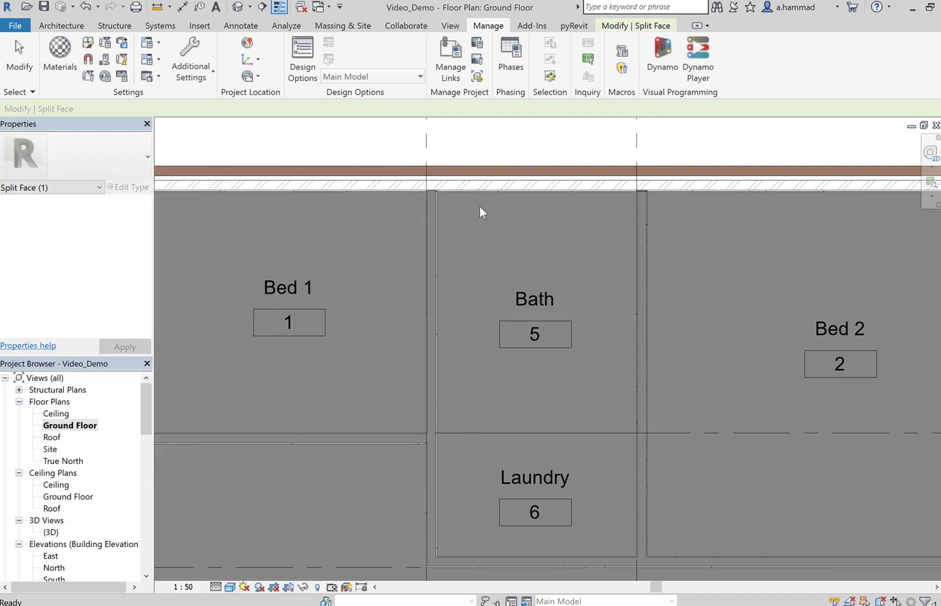
{"action": "key", "text": "Escape"}
{"action": "key", "text": "Escape"}
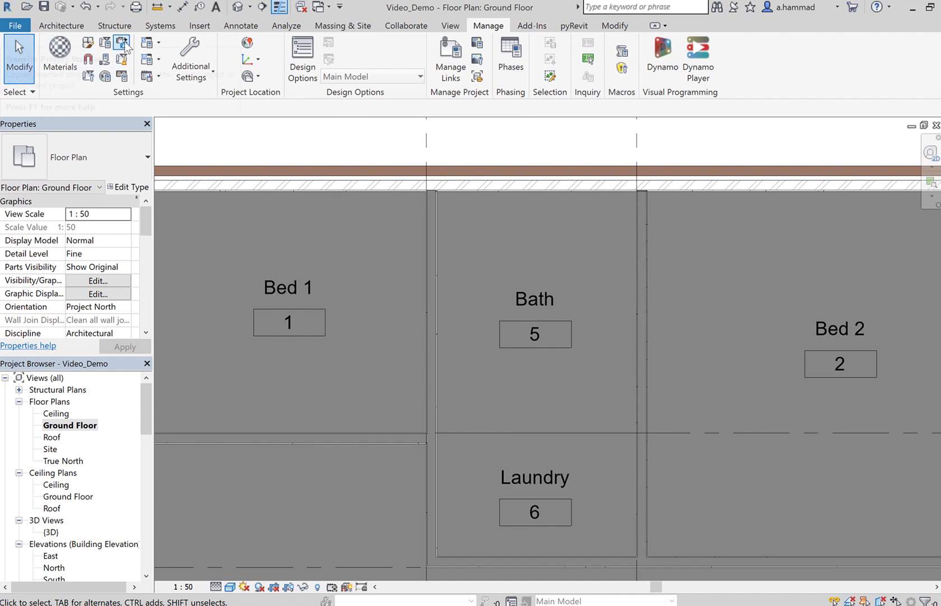
{"action": "left_click", "coordinate": [60, 26]}
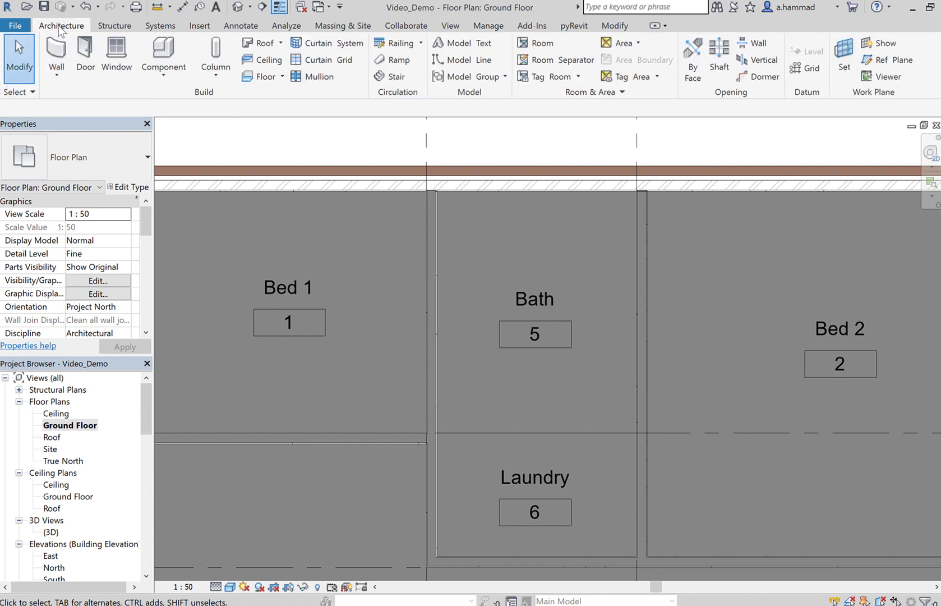
{"action": "left_click", "coordinate": [614, 26]}
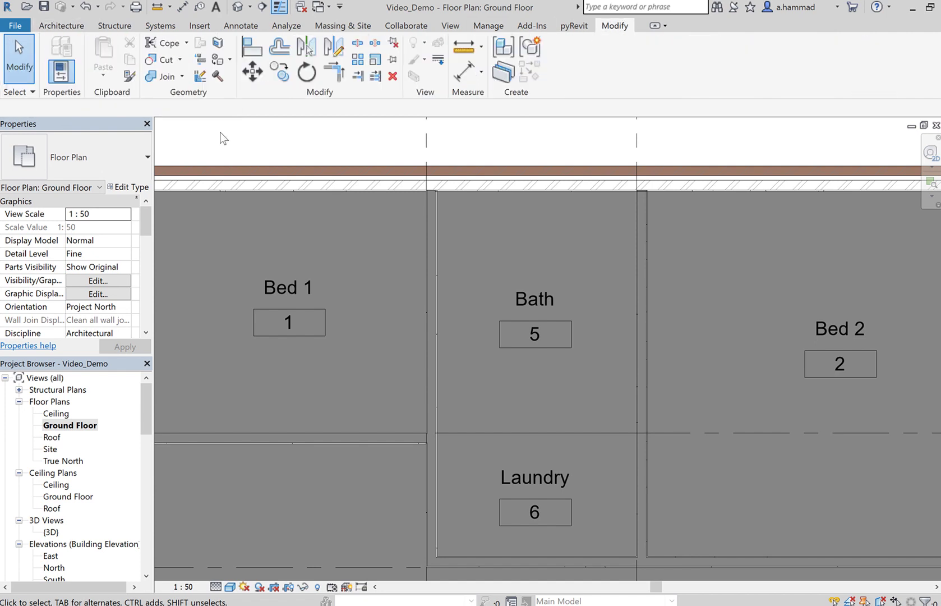
{"action": "left_click", "coordinate": [218, 61]}
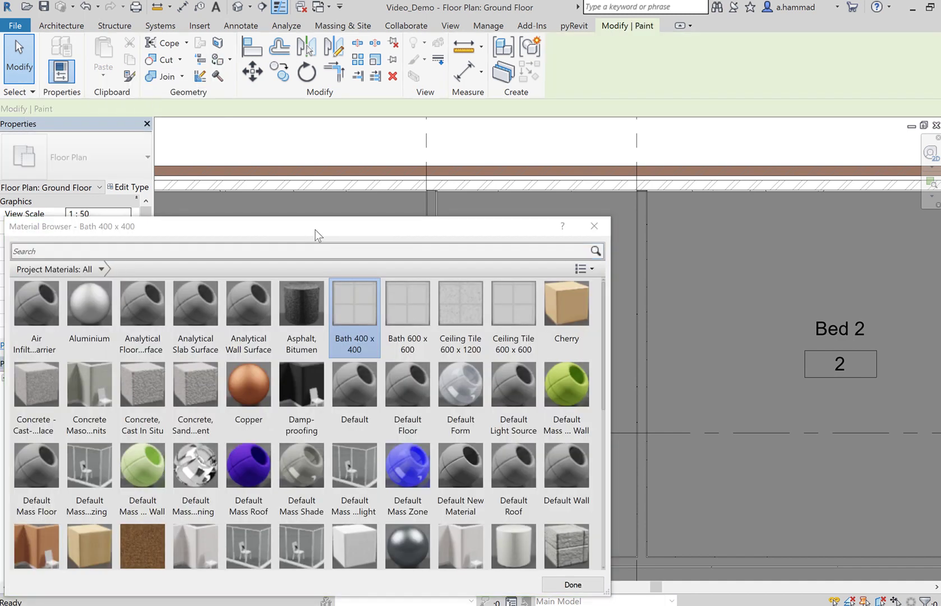
{"action": "left_click_drag", "start_coordinate": [317, 235], "coordinate": [203, 98]}
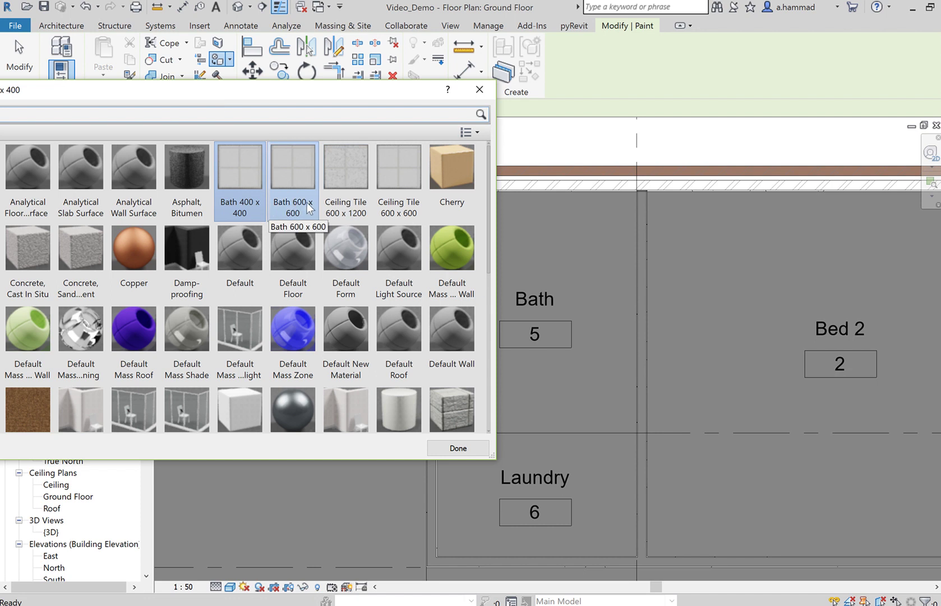
{"action": "left_click", "coordinate": [365, 199]}
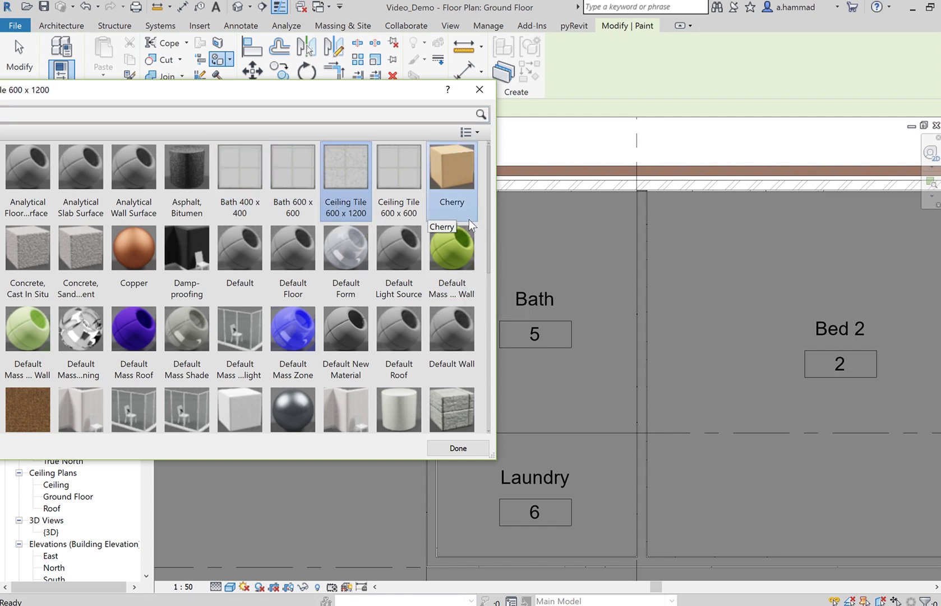
{"action": "left_click", "coordinate": [401, 183]}
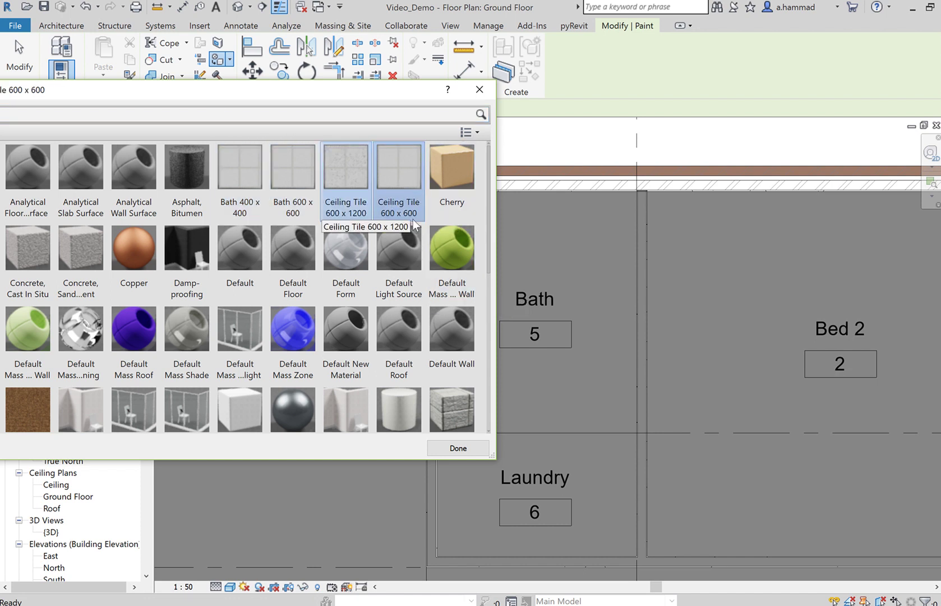
{"action": "left_click", "coordinate": [614, 192]}
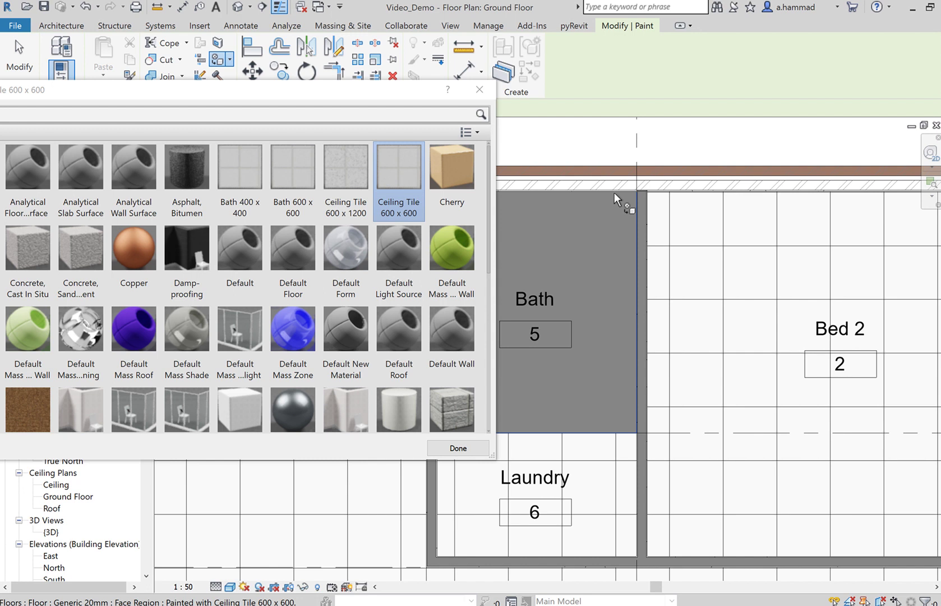
{"action": "key", "text": "Escape"}
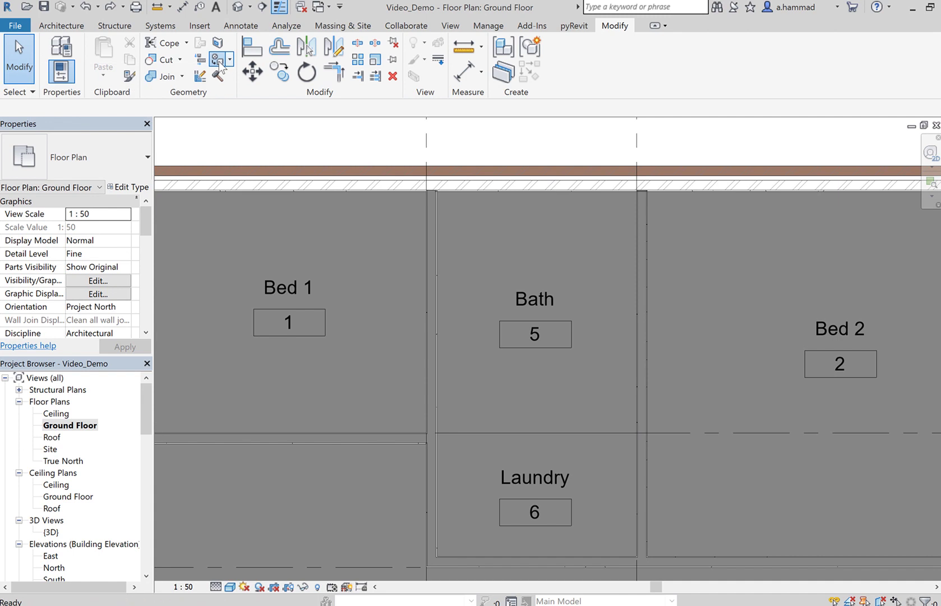
- Use Paint (PT) to apply Bath 400 x 400 to the split Bath floor region
{"action": "key", "text": "p"}
{"action": "key", "text": "t"}
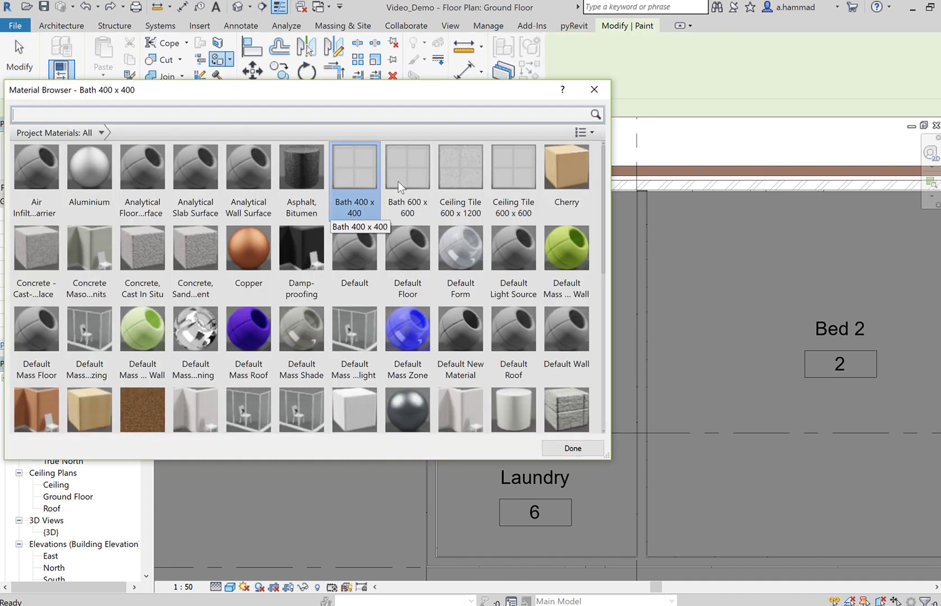
{"action": "left_click_drag", "start_coordinate": [447, 97], "coordinate": [310, 71]}
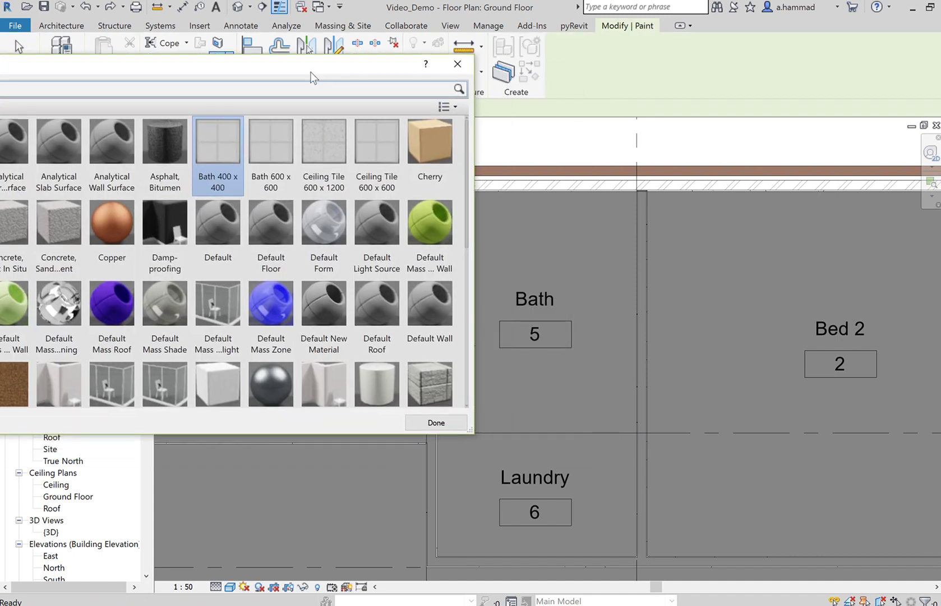
{"action": "left_click", "coordinate": [622, 200]}
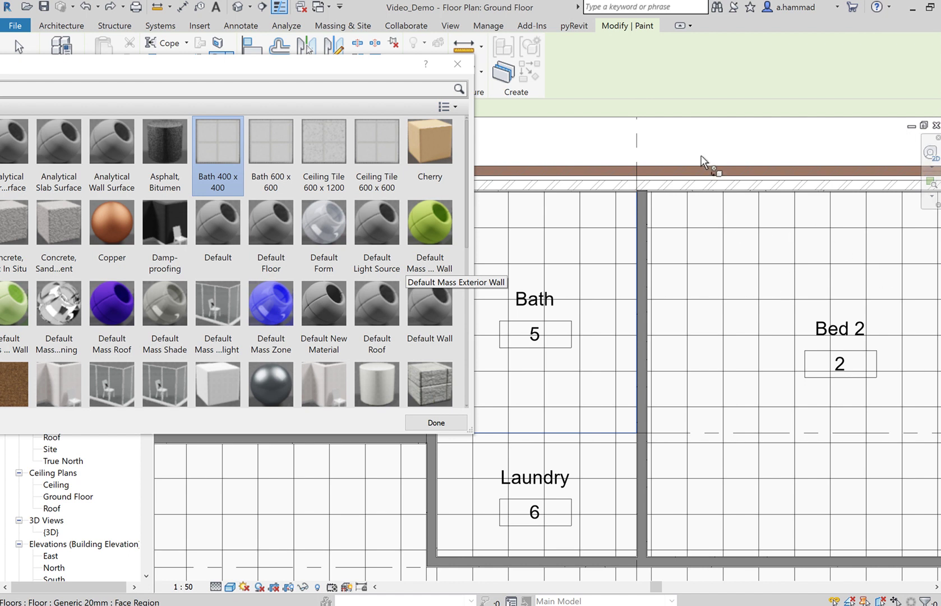
- Paint the floor face region outside the Bath with the Timber material
{"action": "scroll", "coordinate": [384, 432], "scroll_direction": "down", "scroll_amount": 1}
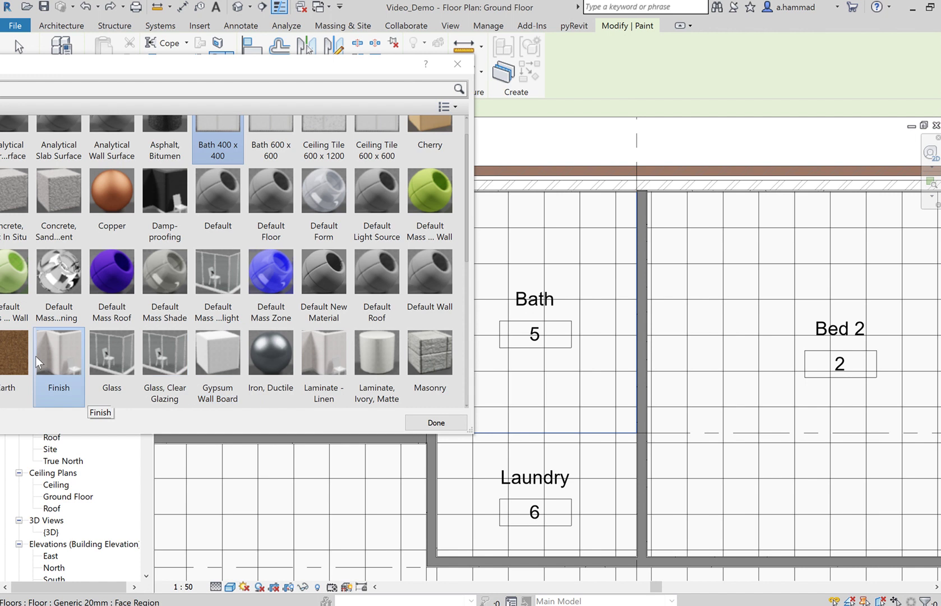
{"action": "scroll", "coordinate": [306, 163], "scroll_direction": "up", "scroll_amount": 1}
{"action": "left_click", "coordinate": [430, 147]}
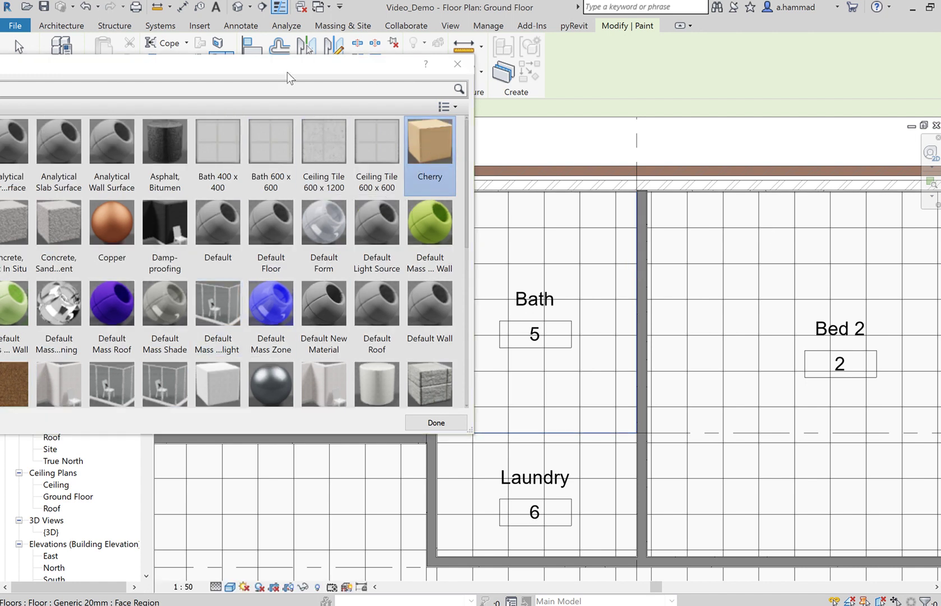
{"action": "left_click_drag", "start_coordinate": [361, 68], "coordinate": [459, 62]}
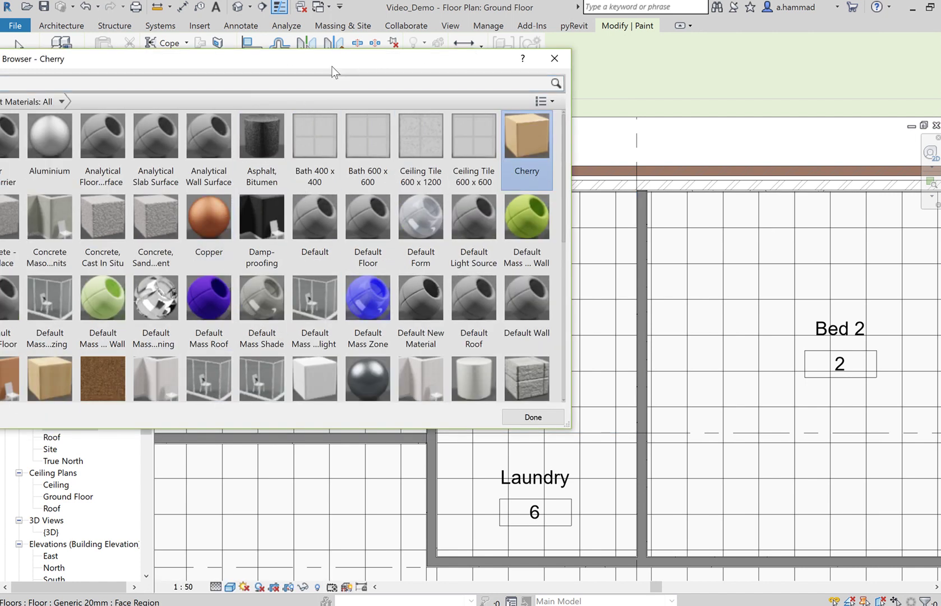
{"action": "scroll", "coordinate": [148, 298], "scroll_direction": "down", "scroll_amount": 5}
{"action": "scroll", "coordinate": [150, 312], "scroll_direction": "down", "scroll_amount": 2}
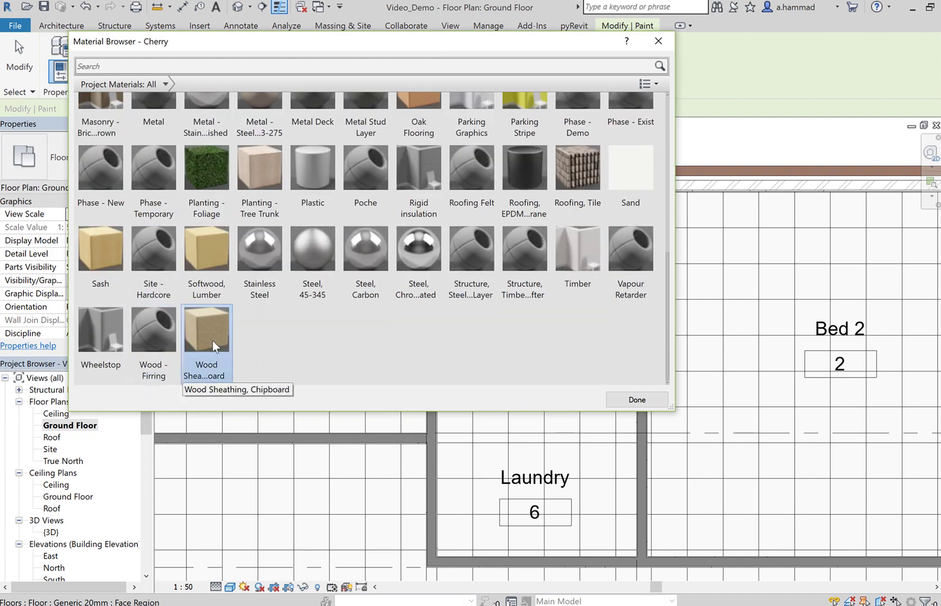
{"action": "left_click", "coordinate": [574, 256]}
{"action": "scroll", "coordinate": [614, 290], "scroll_direction": "up", "scroll_amount": 1}
{"action": "left_click_drag", "start_coordinate": [512, 45], "coordinate": [269, 38]}
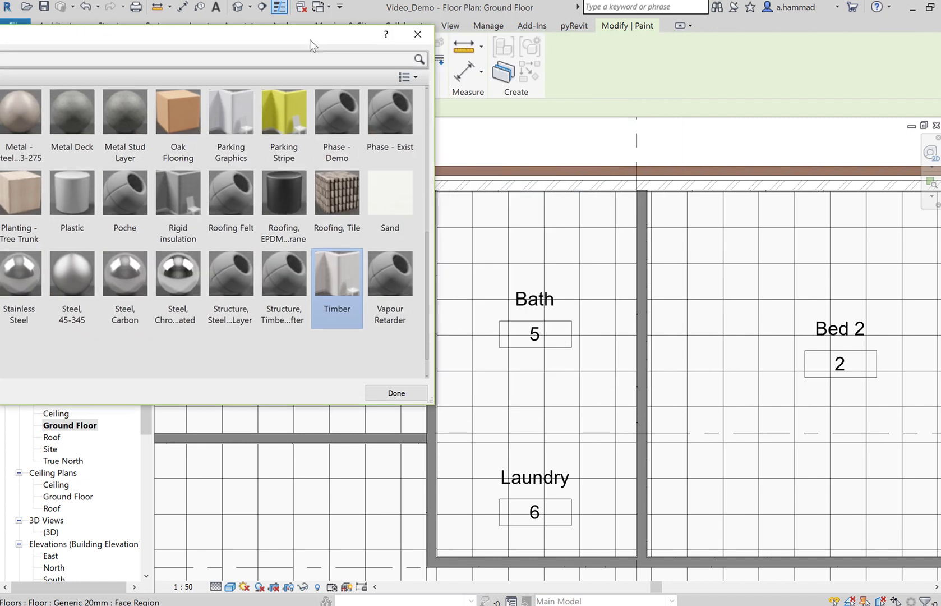
{"action": "left_click", "coordinate": [716, 192]}
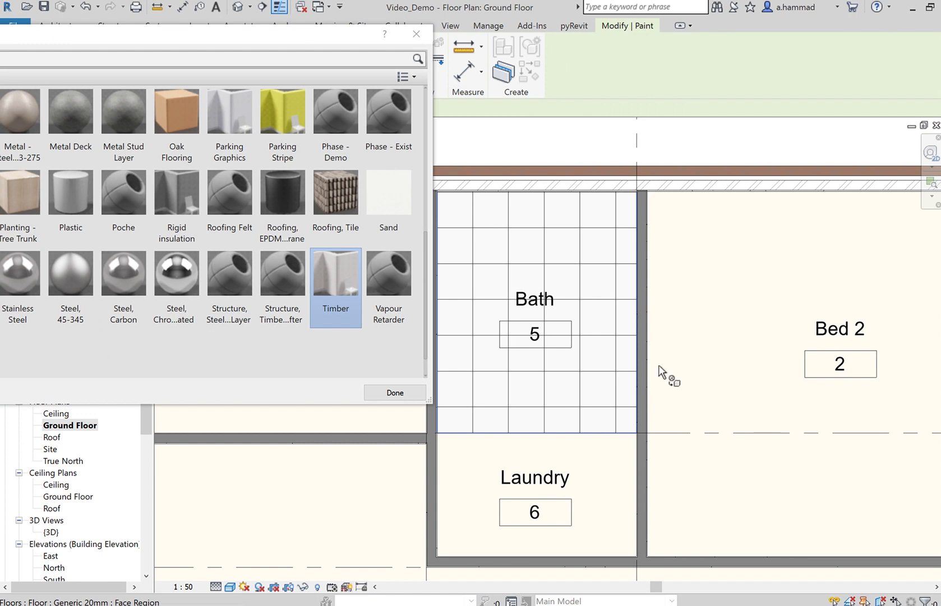
- Close the Material Browser and exit the Paint tool
{"action": "left_click", "coordinate": [395, 392]}
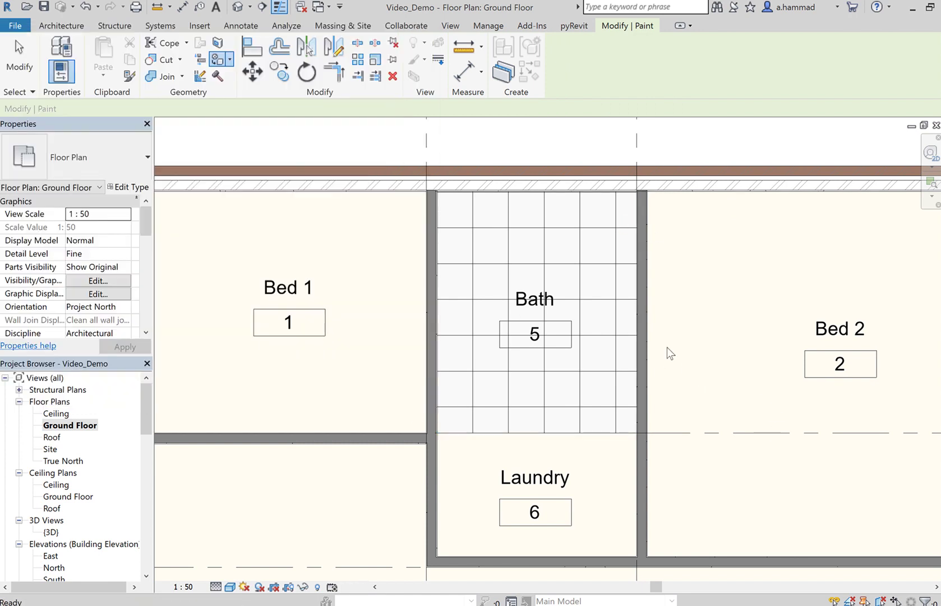
{"action": "key", "text": "Escape"}
{"action": "scroll", "coordinate": [407, 335], "scroll_direction": "down", "scroll_amount": 1}
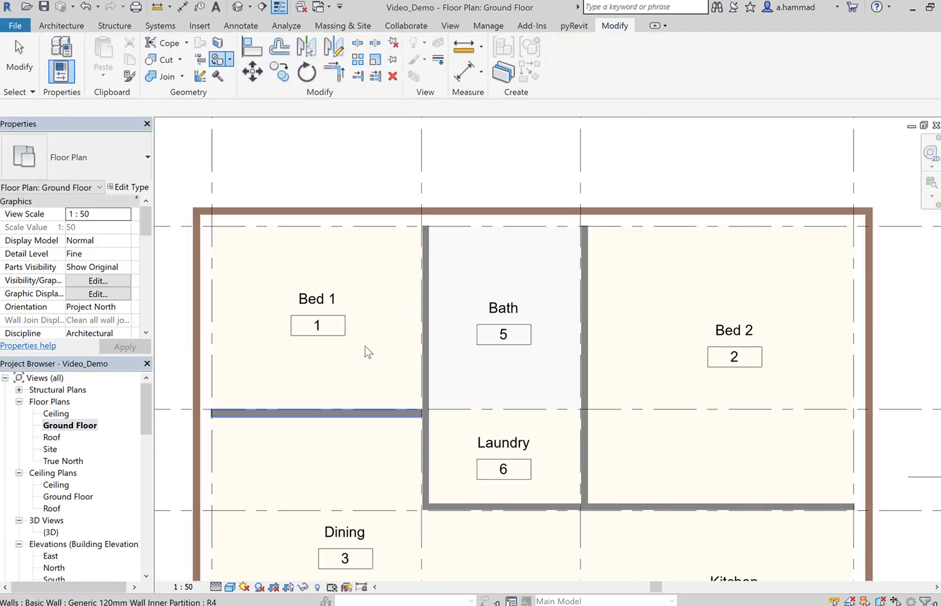
{"action": "key", "text": "Escape"}
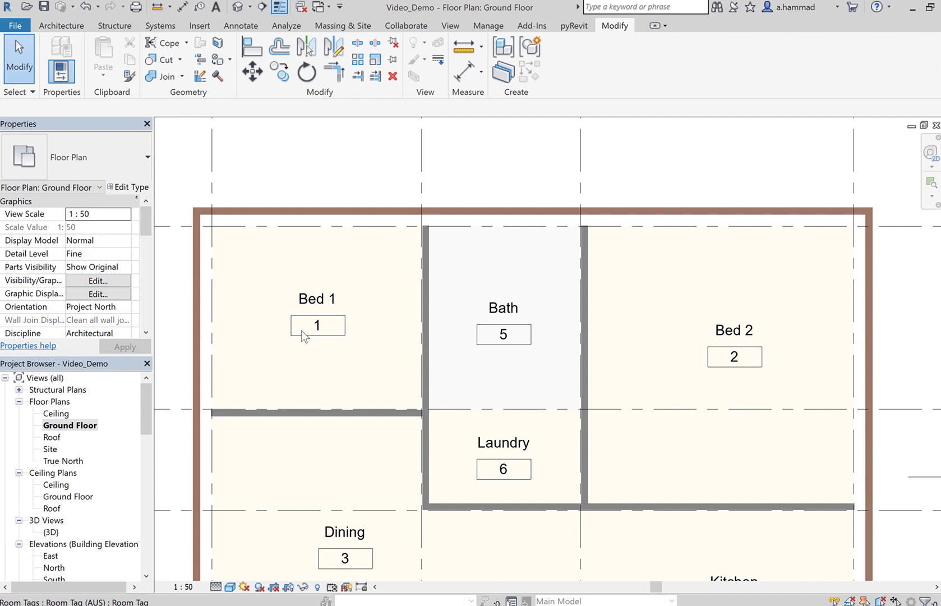